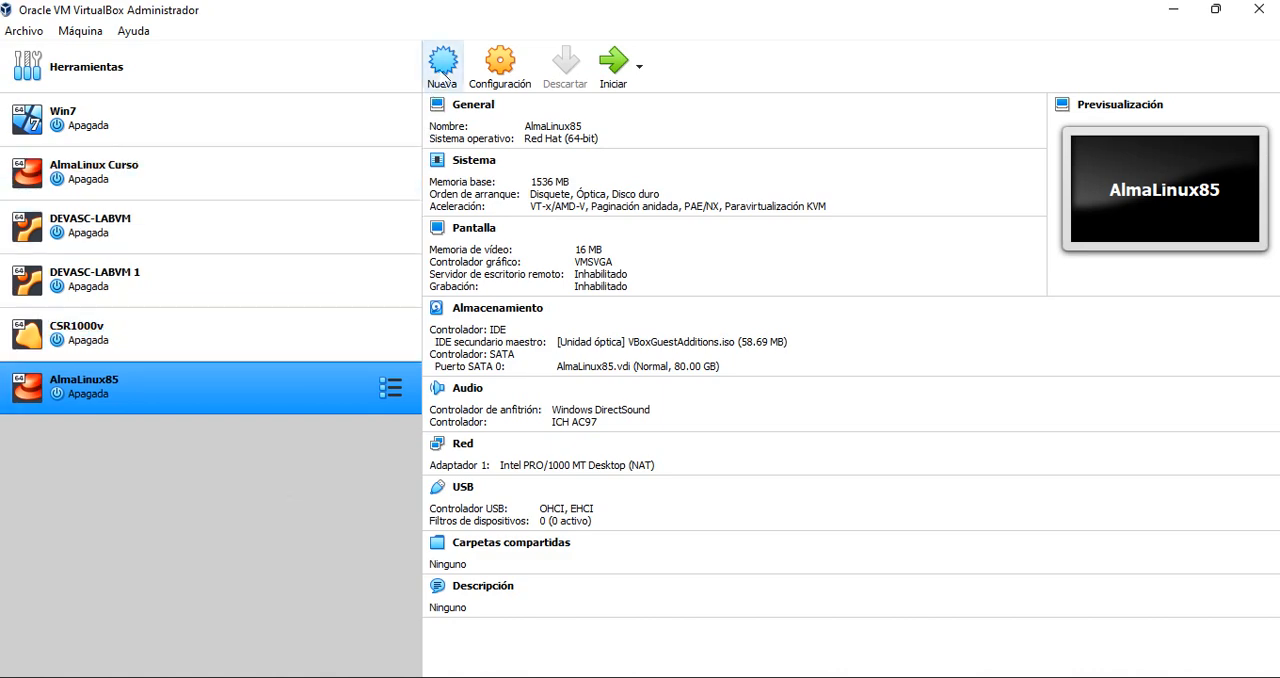
Start a new virtual machine named Servidor AL and change its machine folder's drive to D:
click(446, 72)
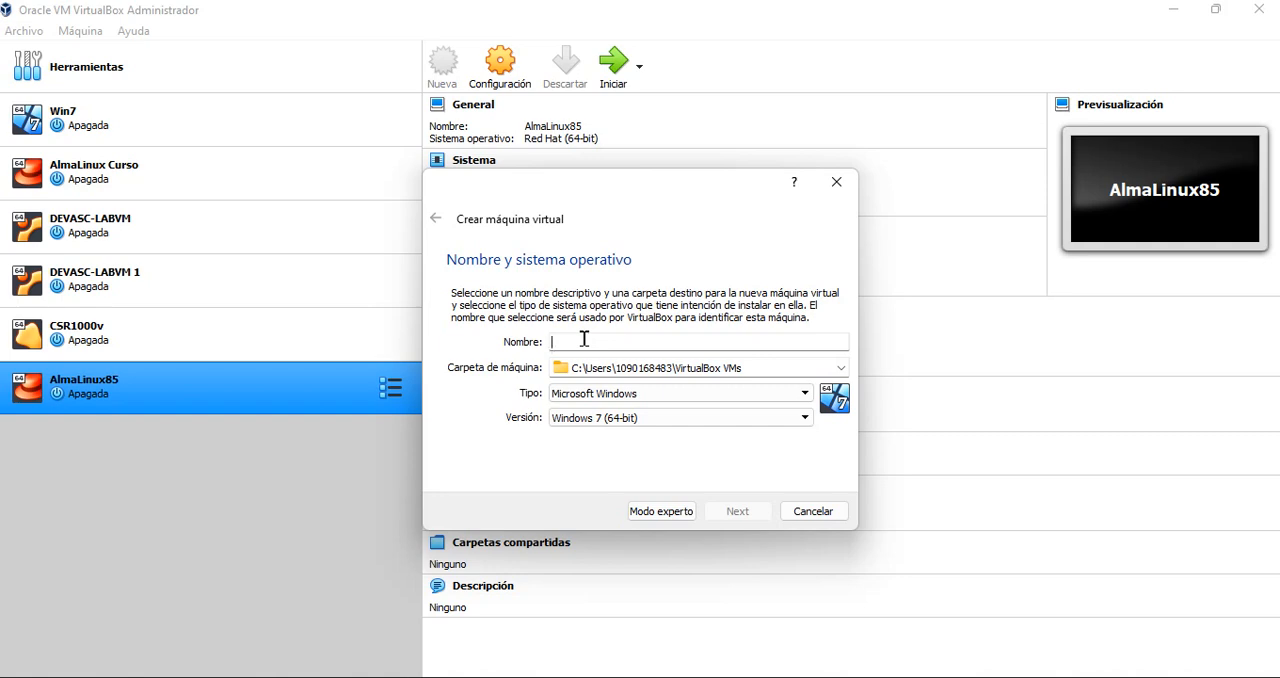
text(Servidor)
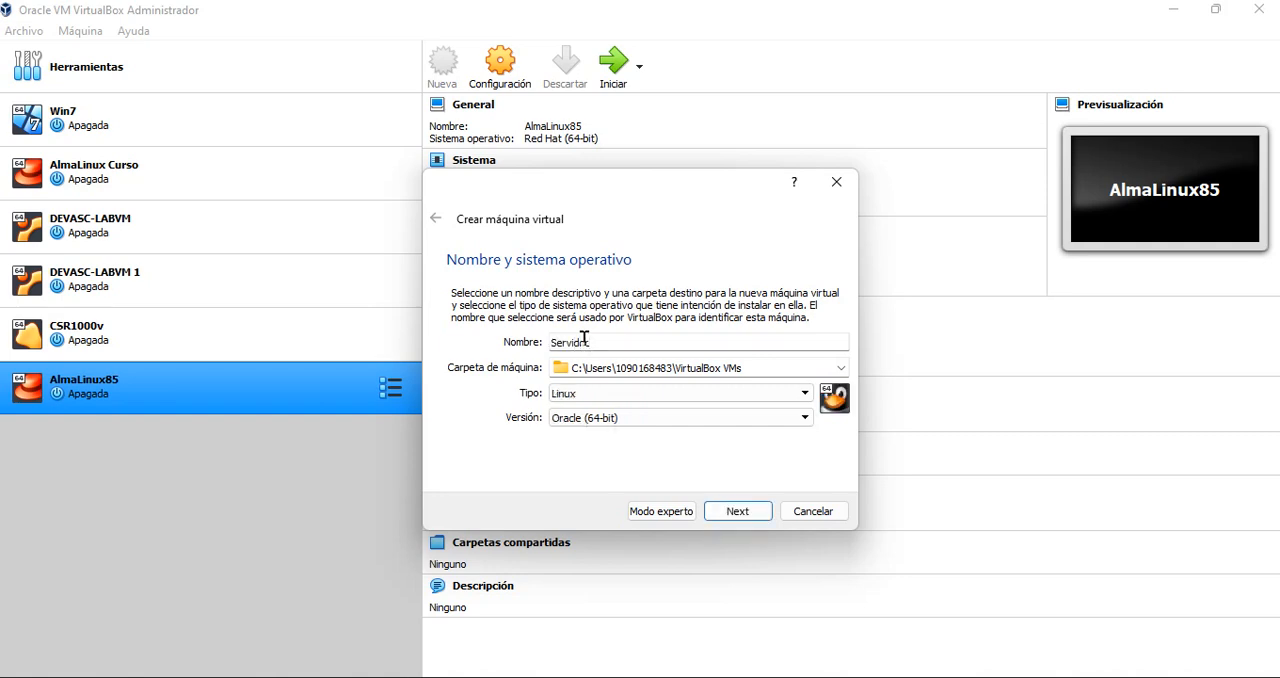
text( AL)
click(724, 368)
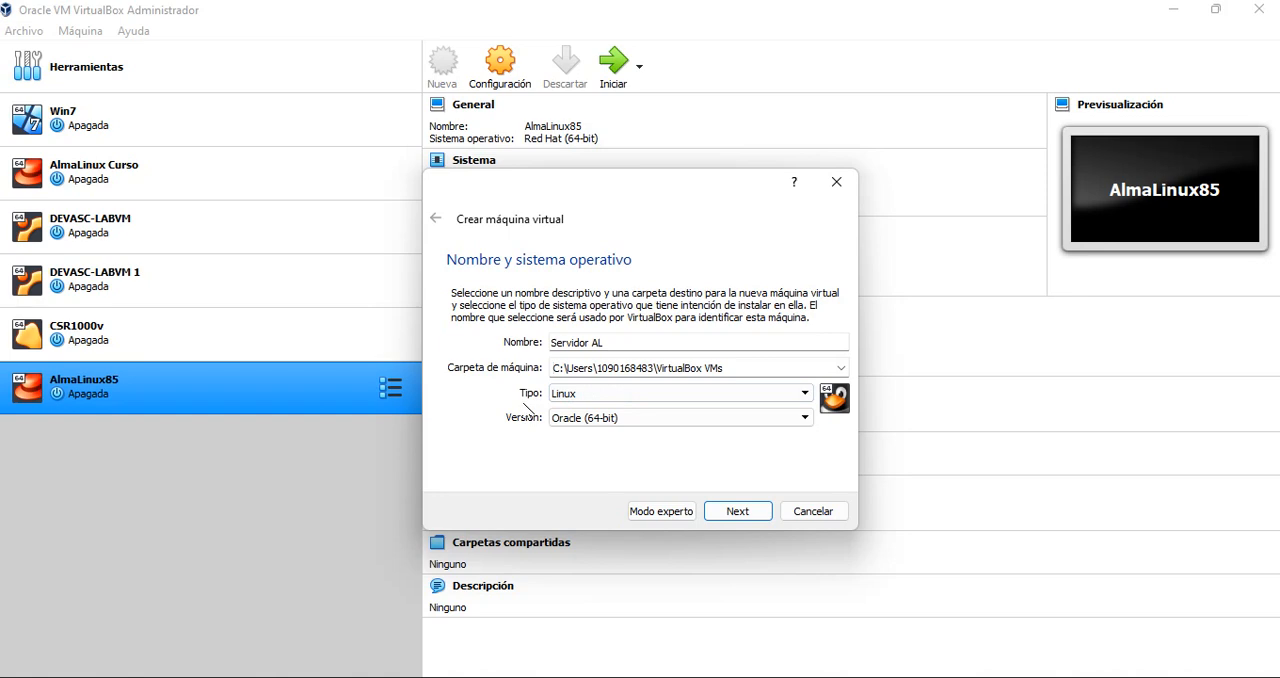
key(BackSpace)
text(D)
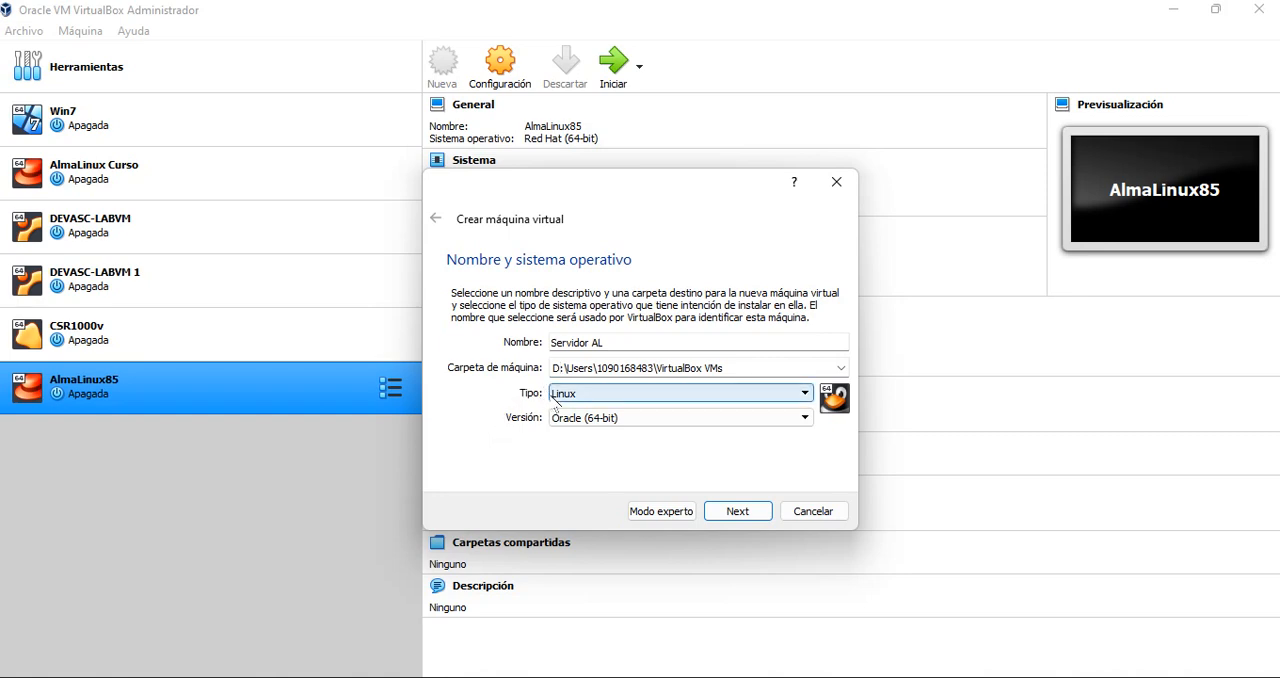
Set the new machine's type to Linux and version to Red Hat (64-bit), and continue to the memory size
click(559, 398)
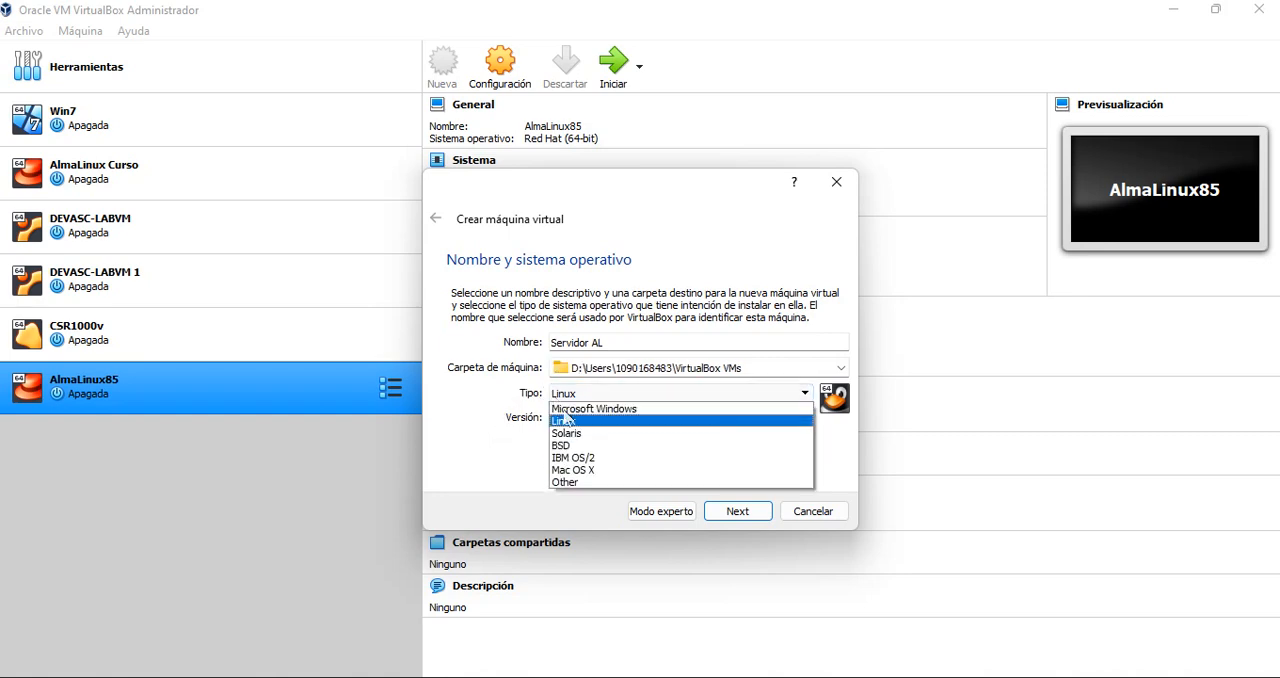
click(577, 421)
click(578, 418)
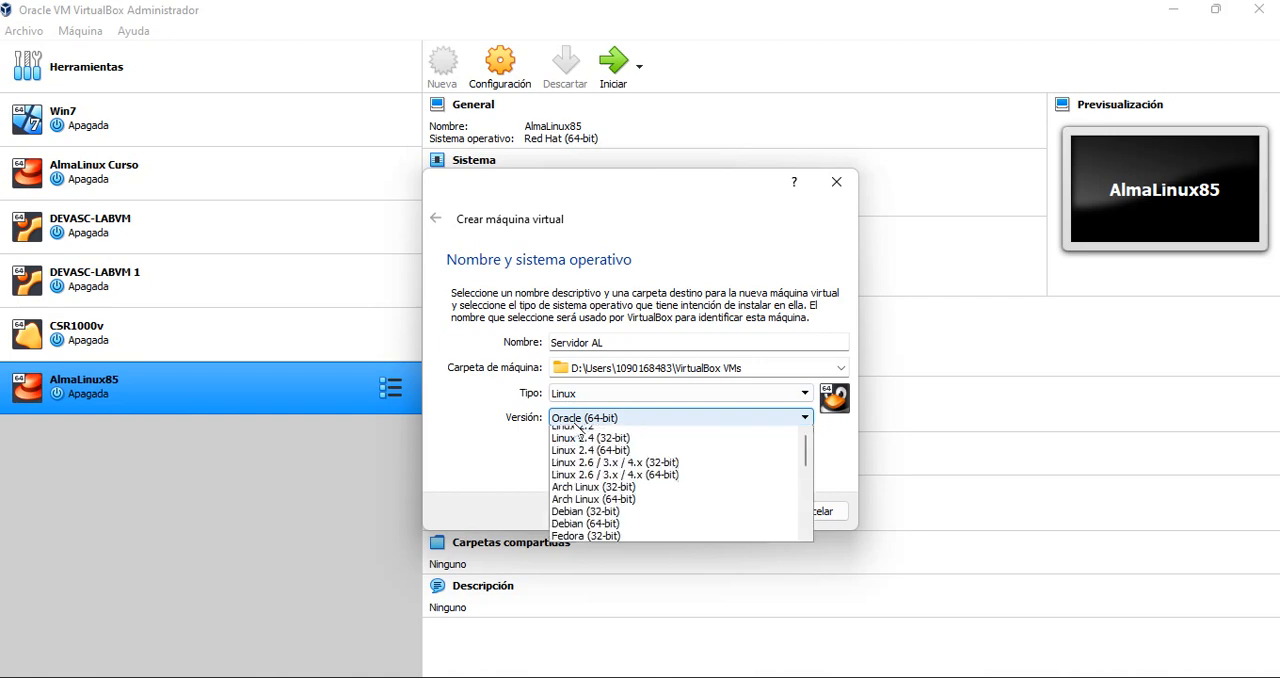
scroll(657, 510, up, 3)
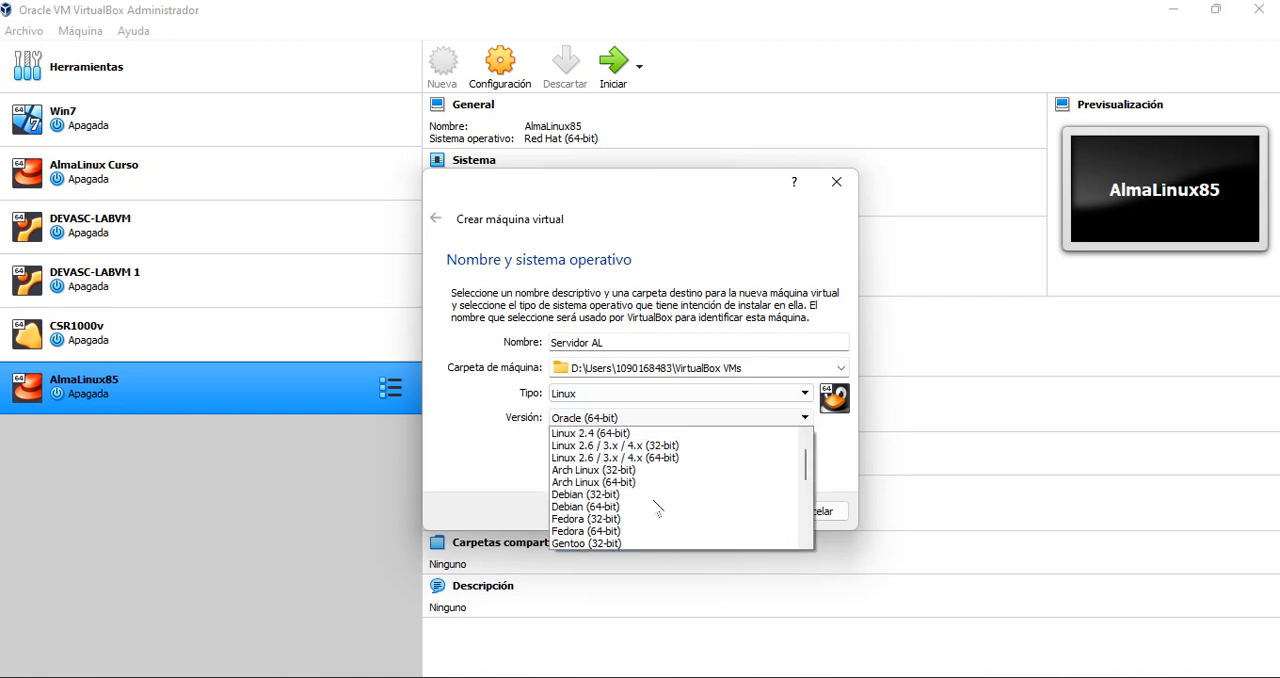
scroll(658, 511, down, 5)
scroll(658, 510, down, 2)
scroll(658, 510, up, 1)
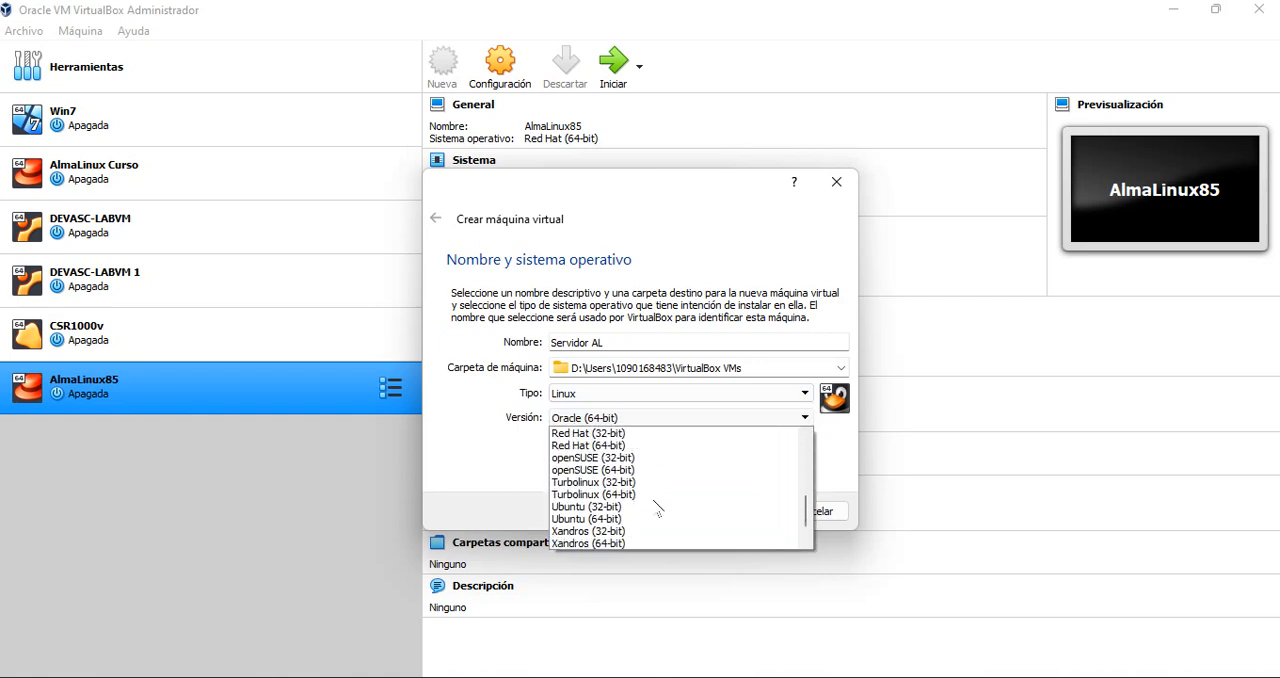
click(597, 446)
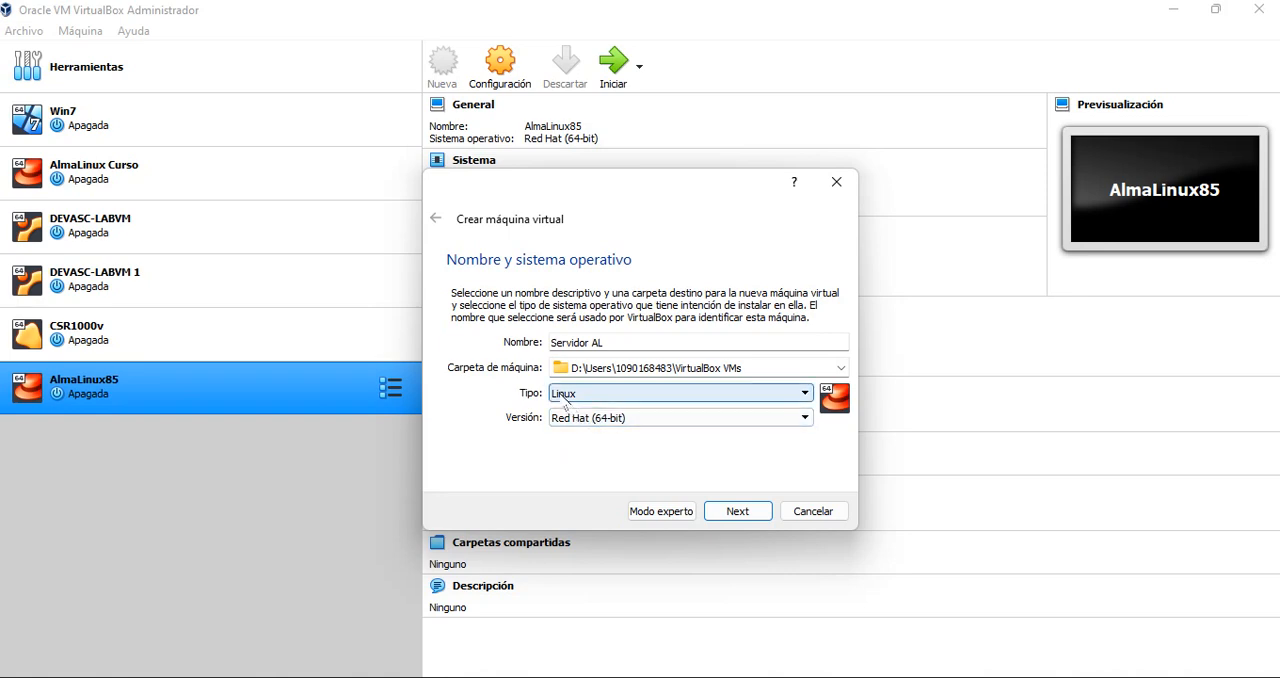
click(737, 511)
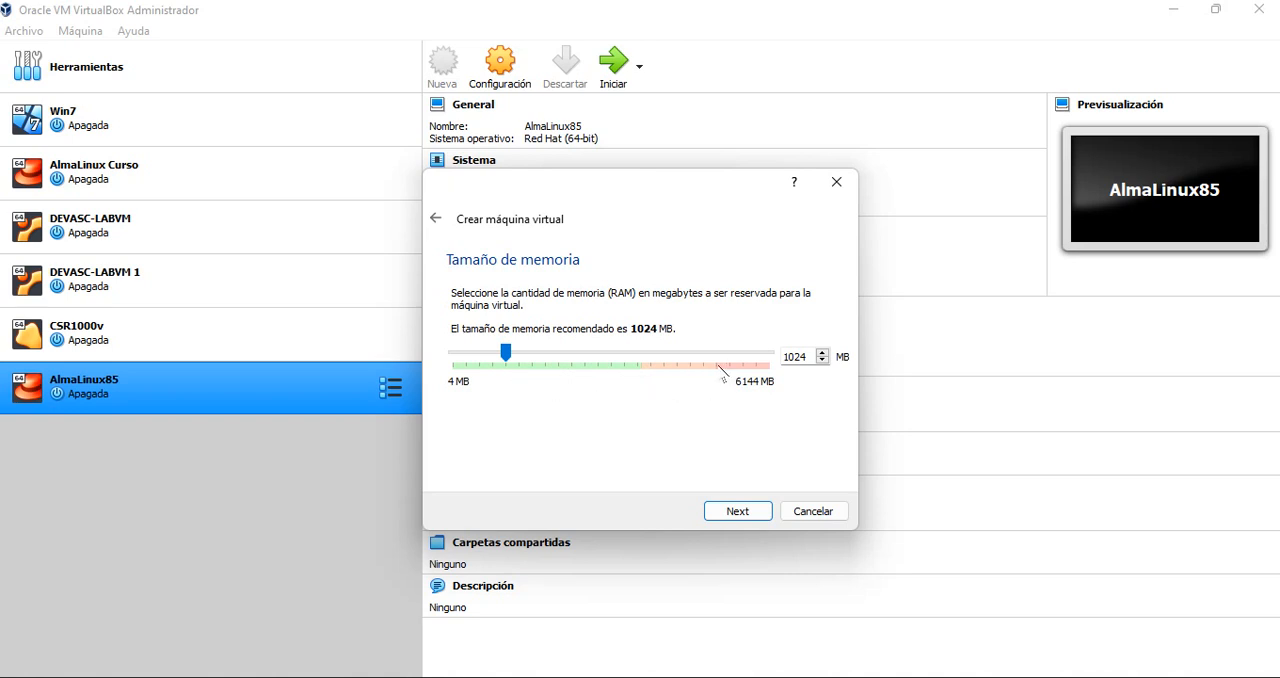
Reserve 2048 MB of RAM for the machine and continue to the hard disk options
drag(507, 352, 721, 378)
drag(716, 352, 559, 378)
click(748, 514)
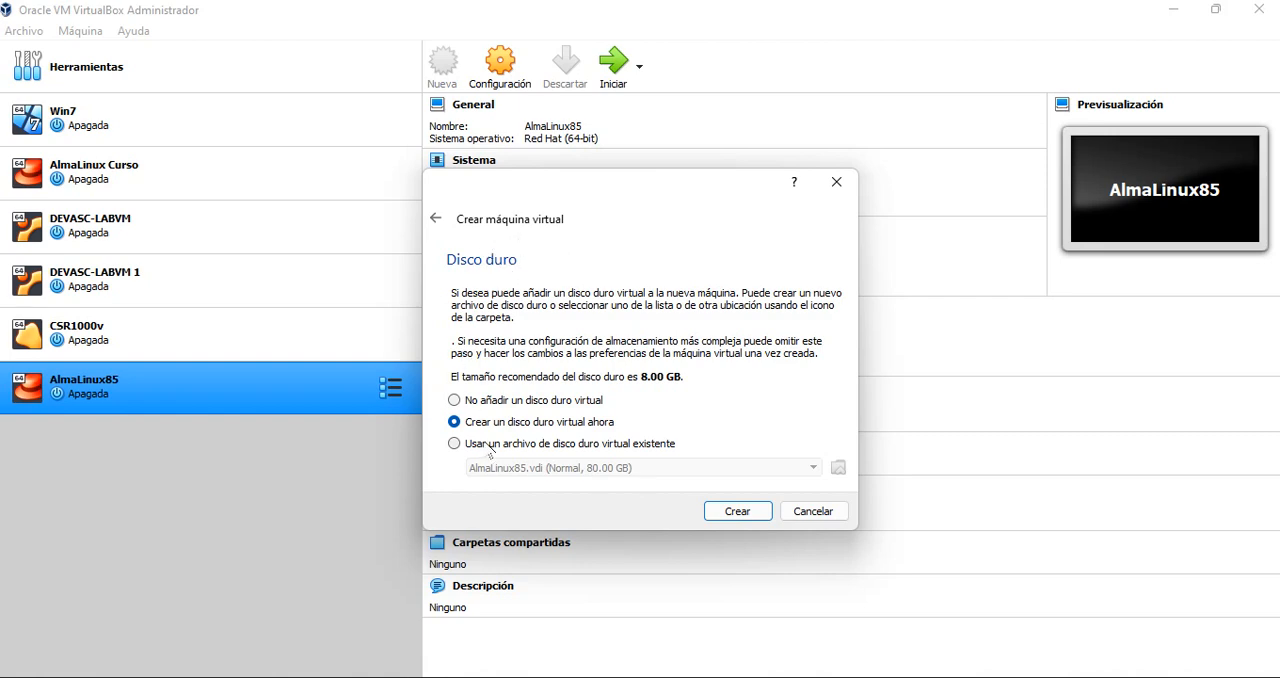
Choose to create a virtual hard disk now as a VDI file with dynamically allocated storage
click(737, 511)
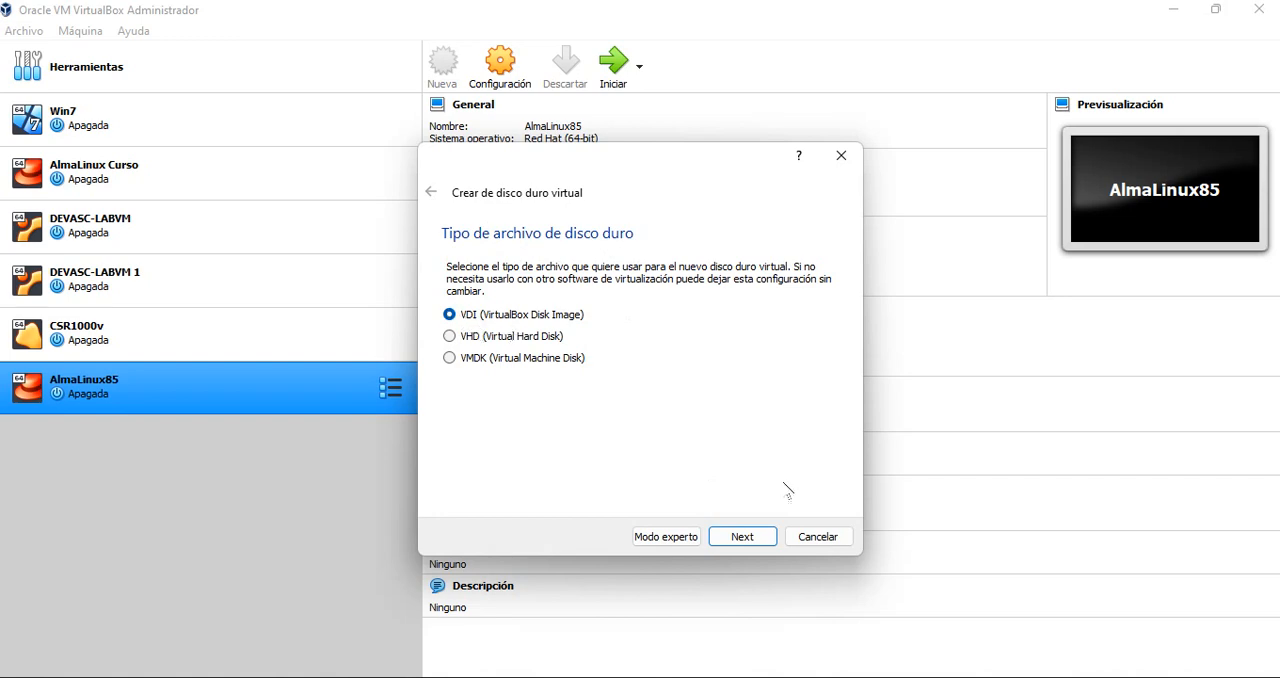
click(767, 540)
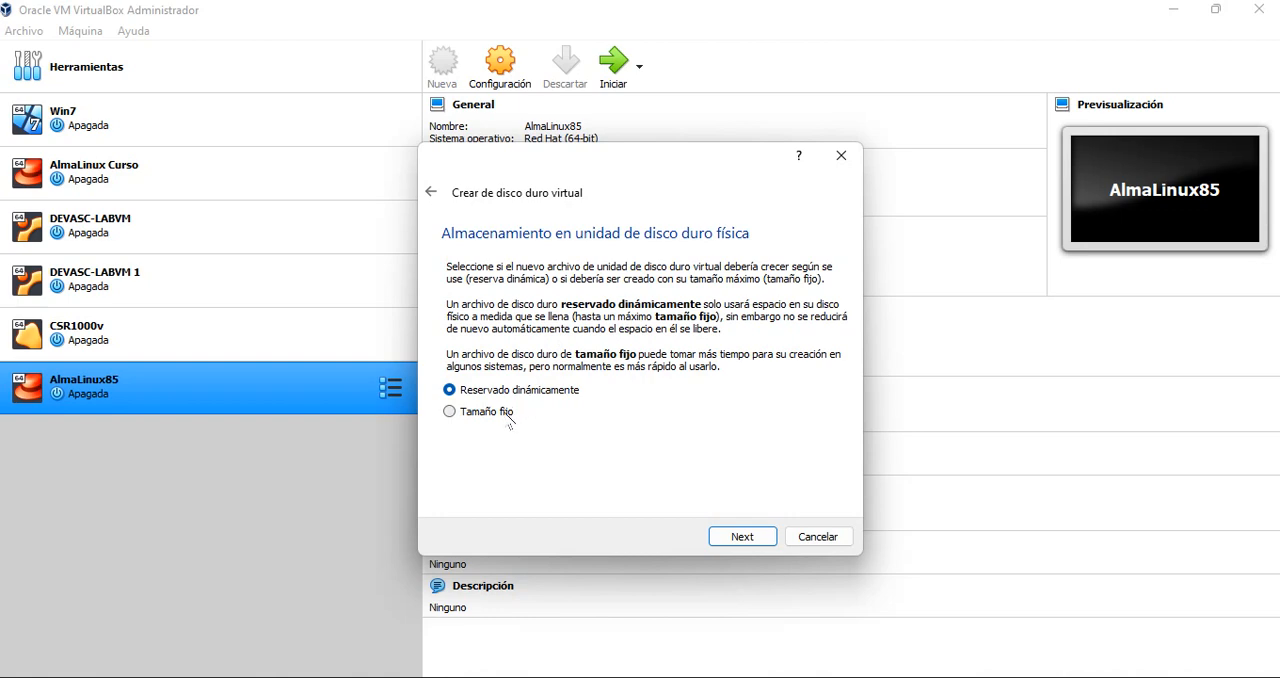
click(450, 412)
click(451, 390)
click(750, 536)
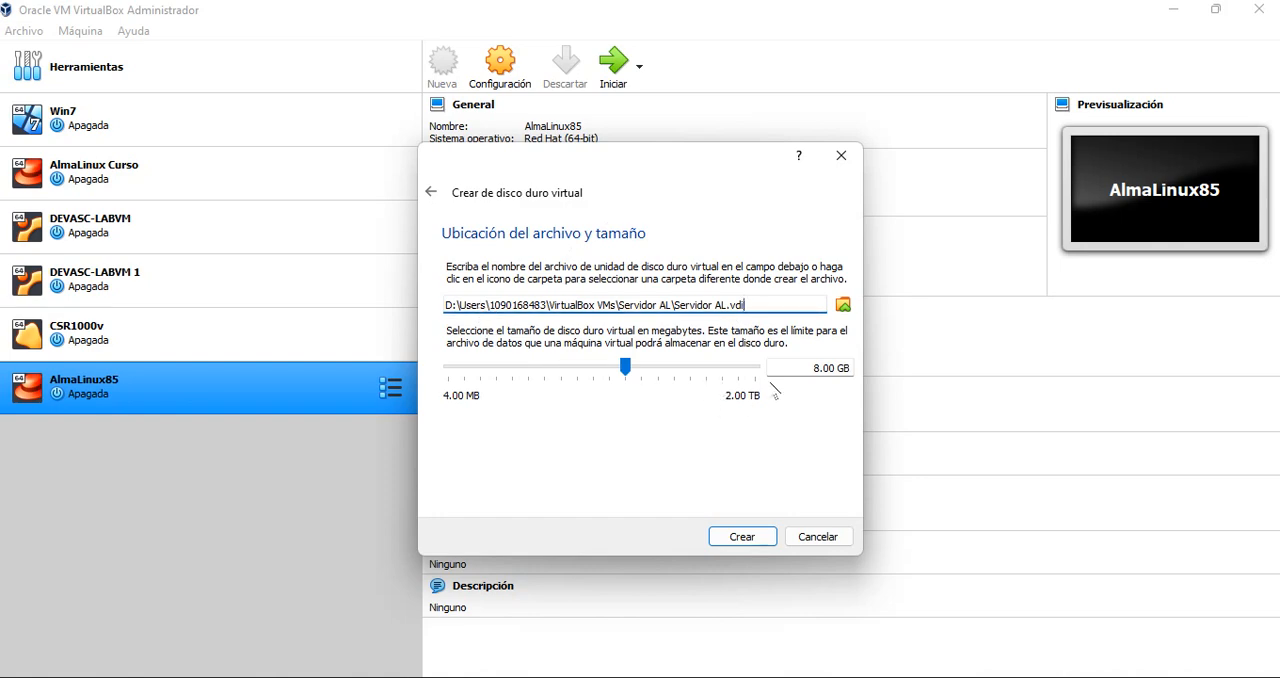
Set the virtual hard disk size to 80 GB and create it
click(815, 367)
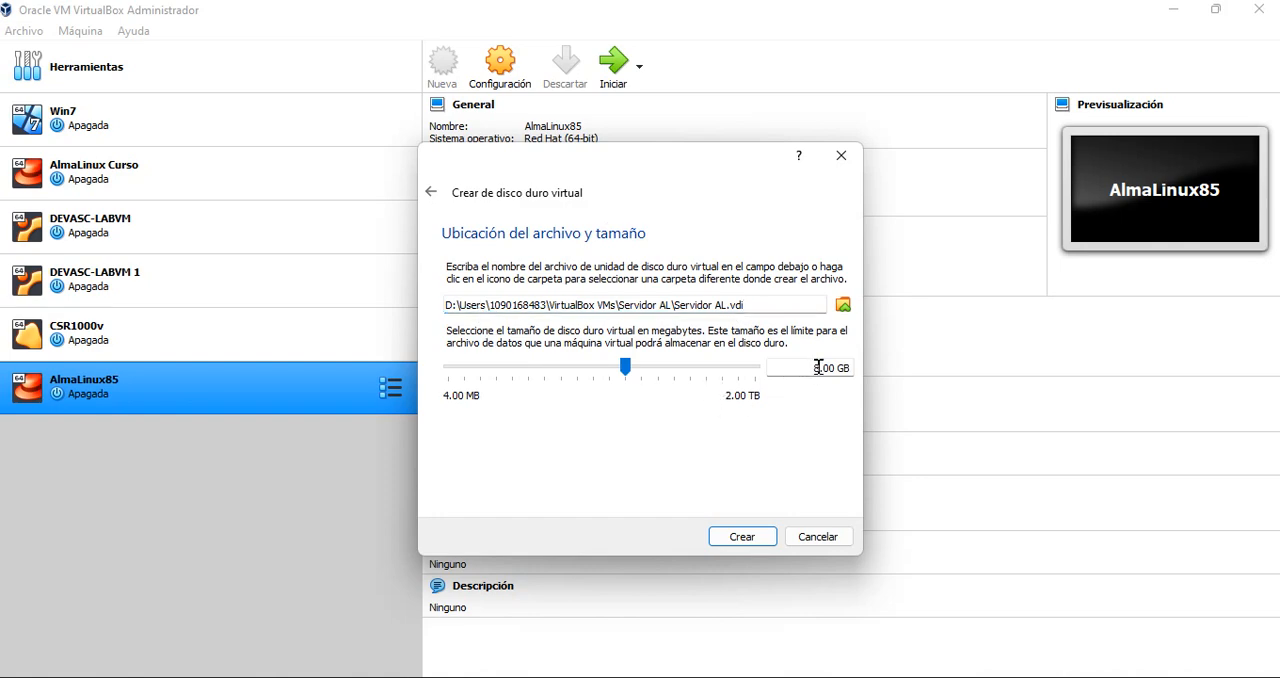
text(0)
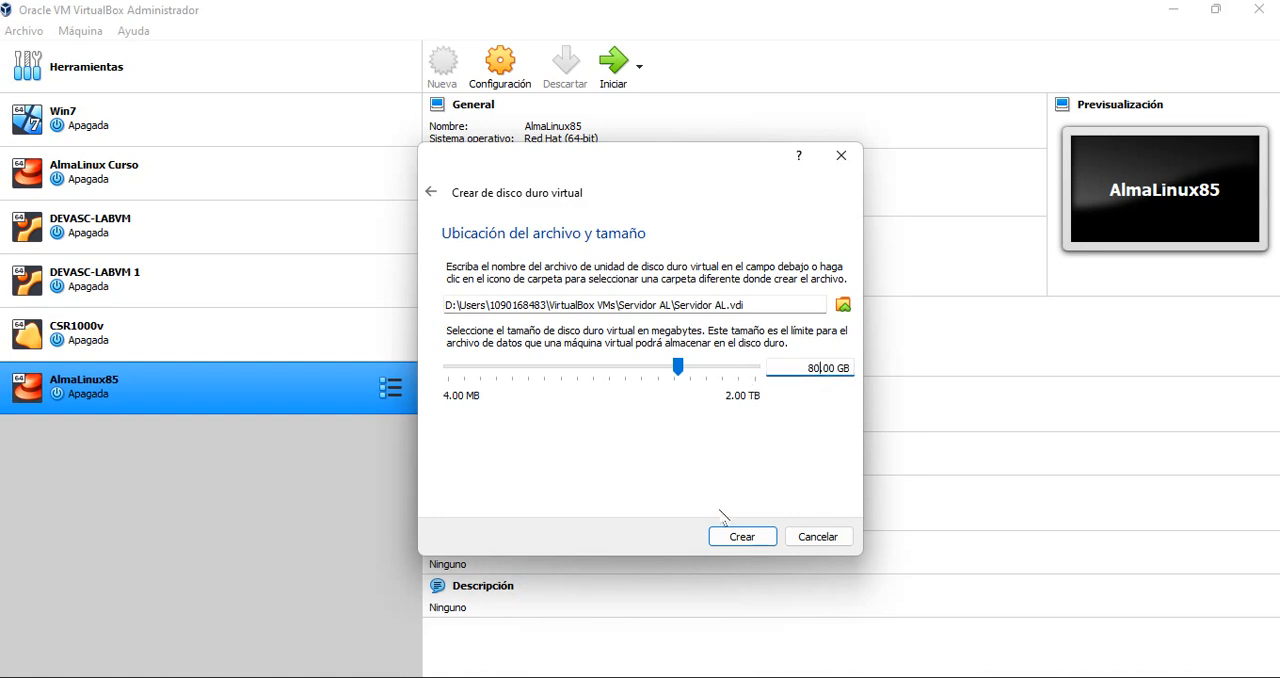
click(734, 535)
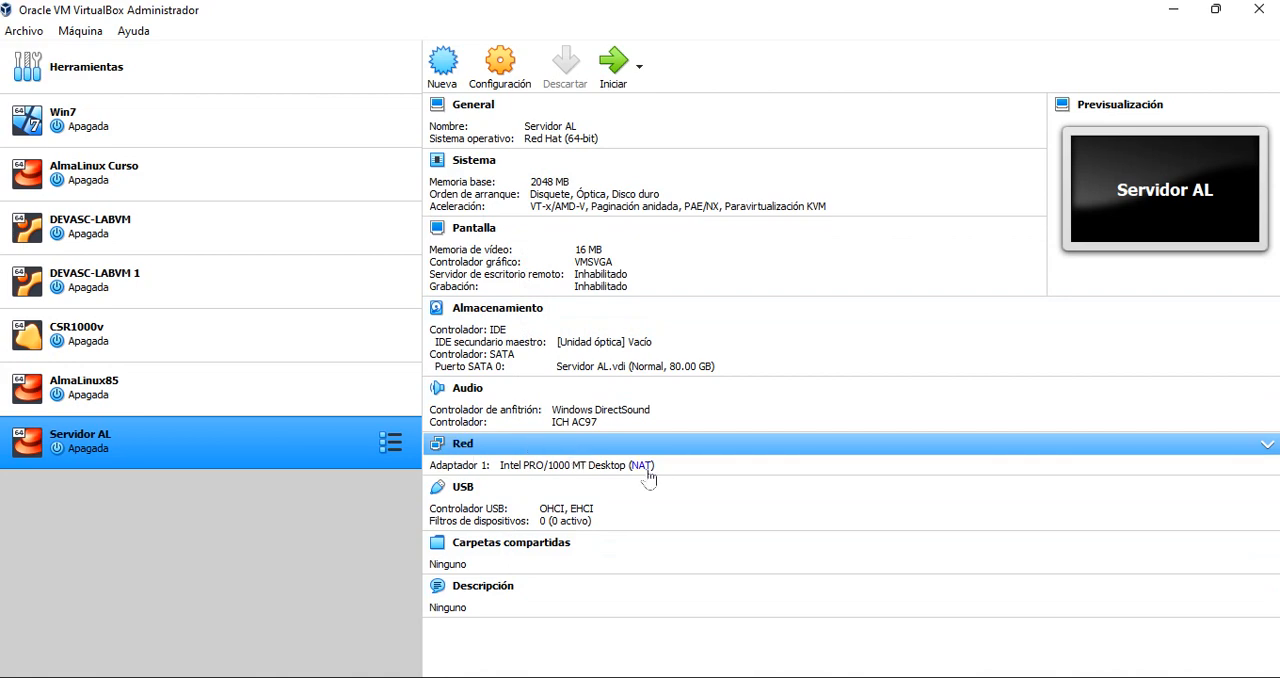
Enable network adapter 2 of Servidor AL and connect it to Adaptador sólo-anfitrión
click(463, 444)
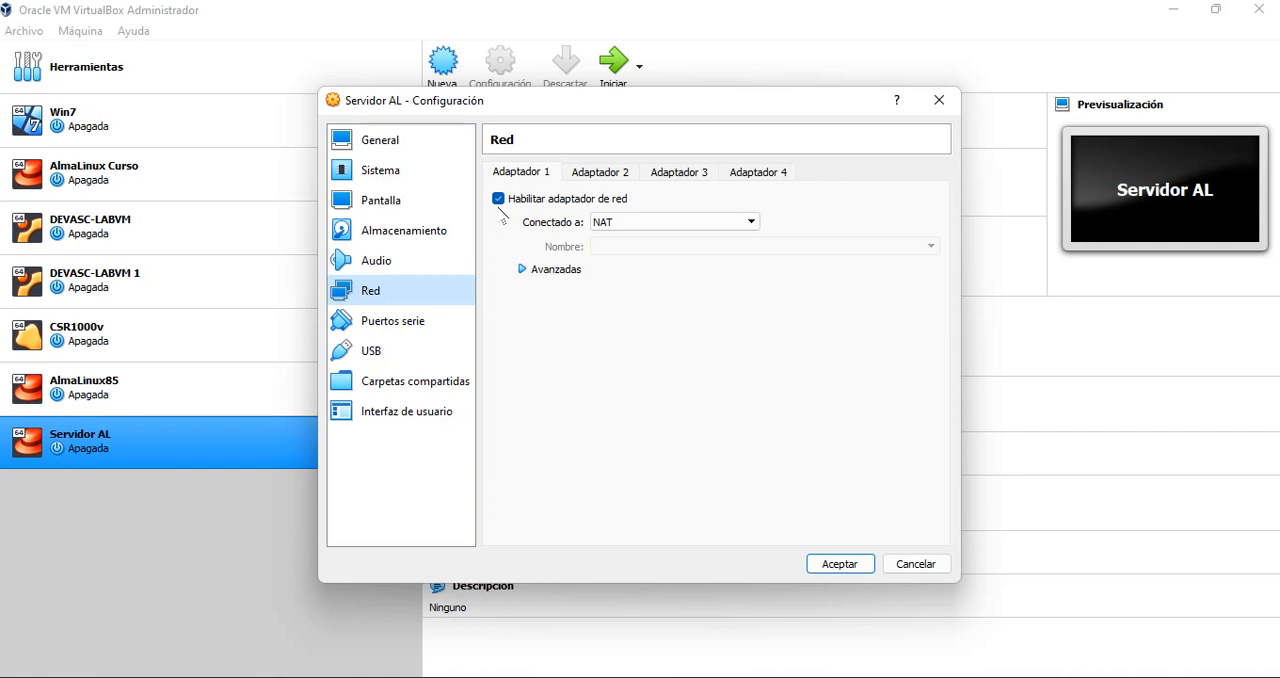
click(602, 176)
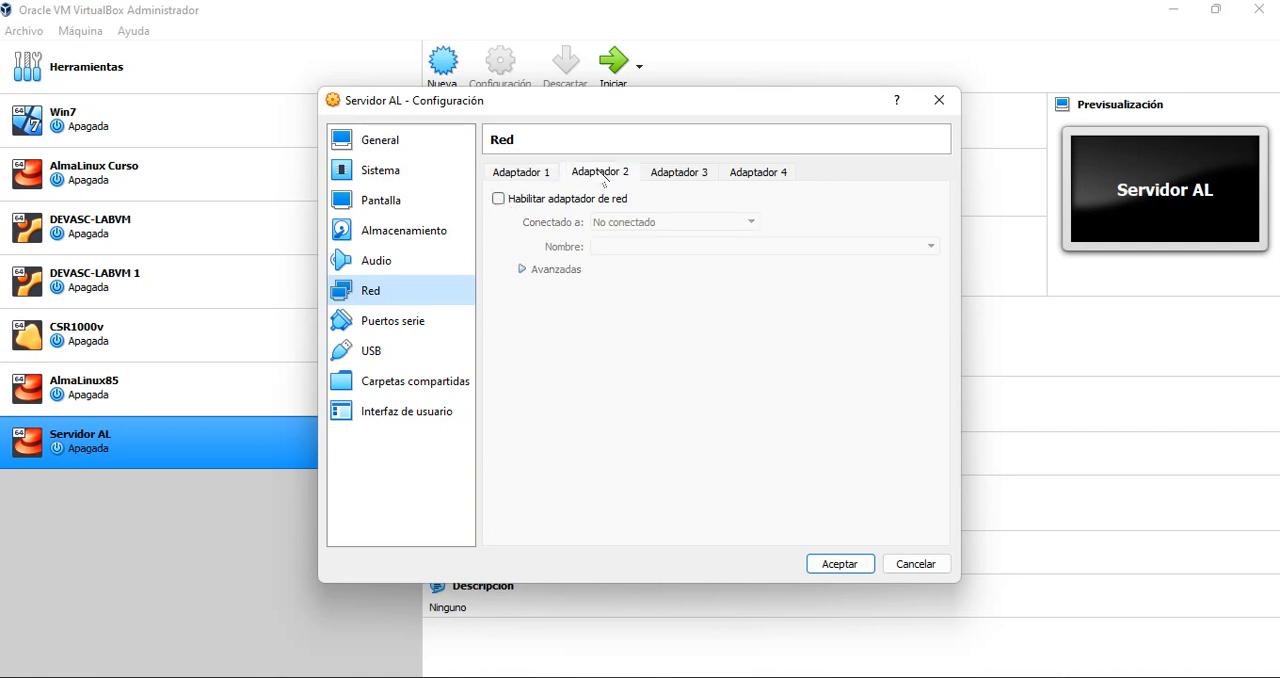
click(499, 199)
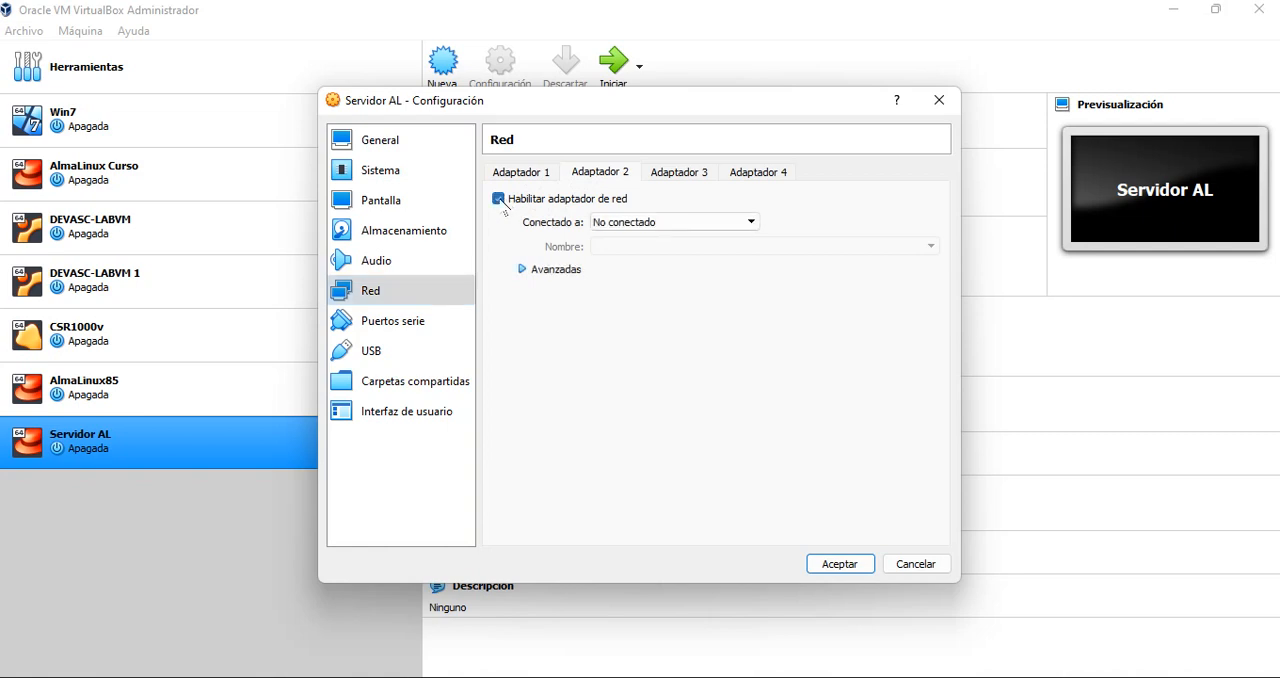
click(717, 224)
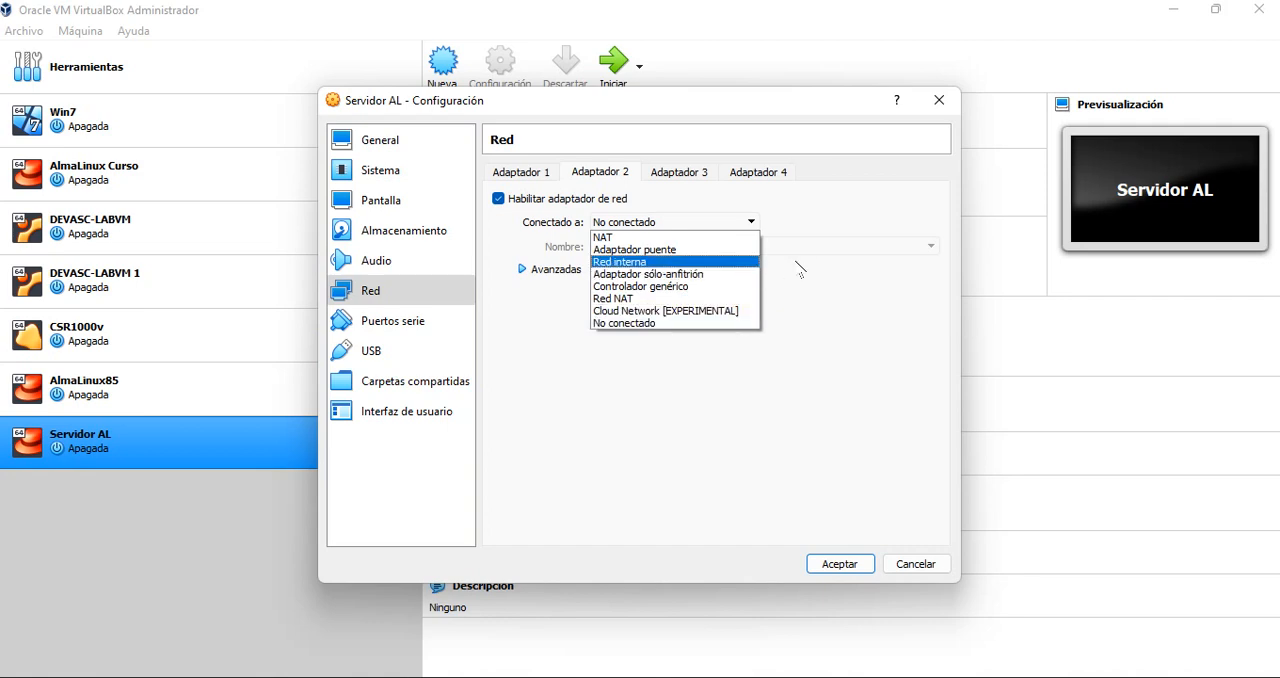
click(695, 274)
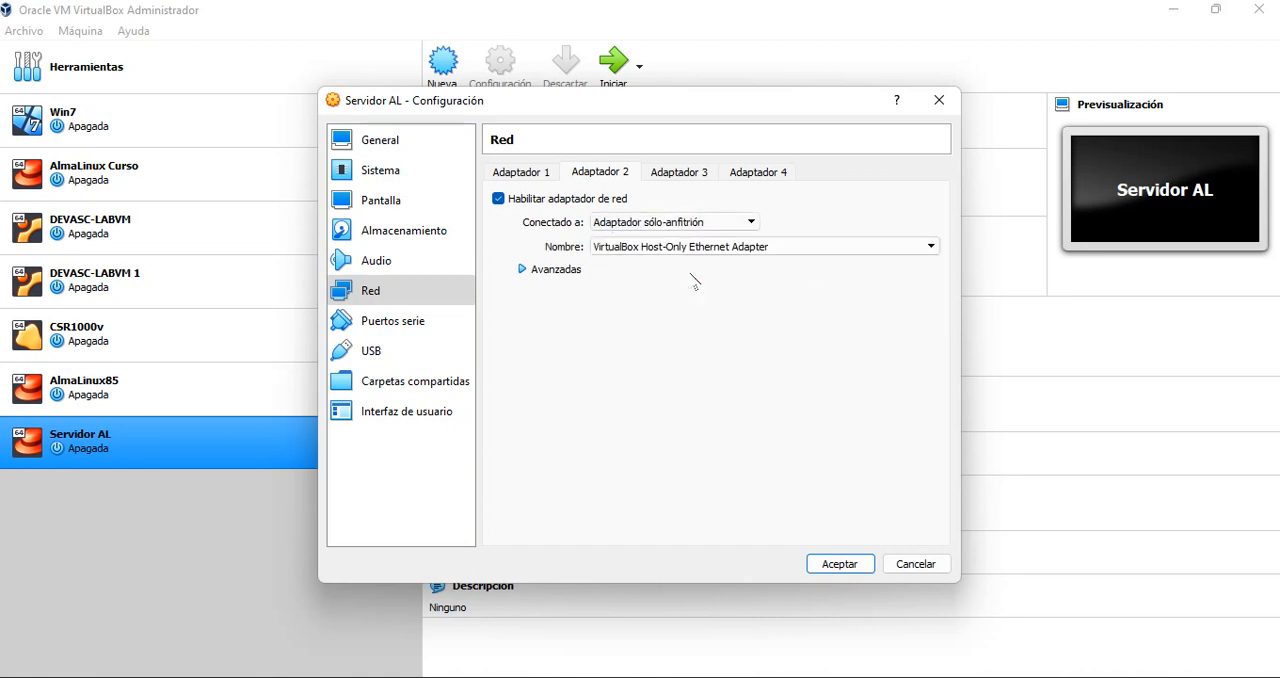
Try connecting adapter 2 to Red interna and return it to Adaptador sólo-anfitrión
click(750, 222)
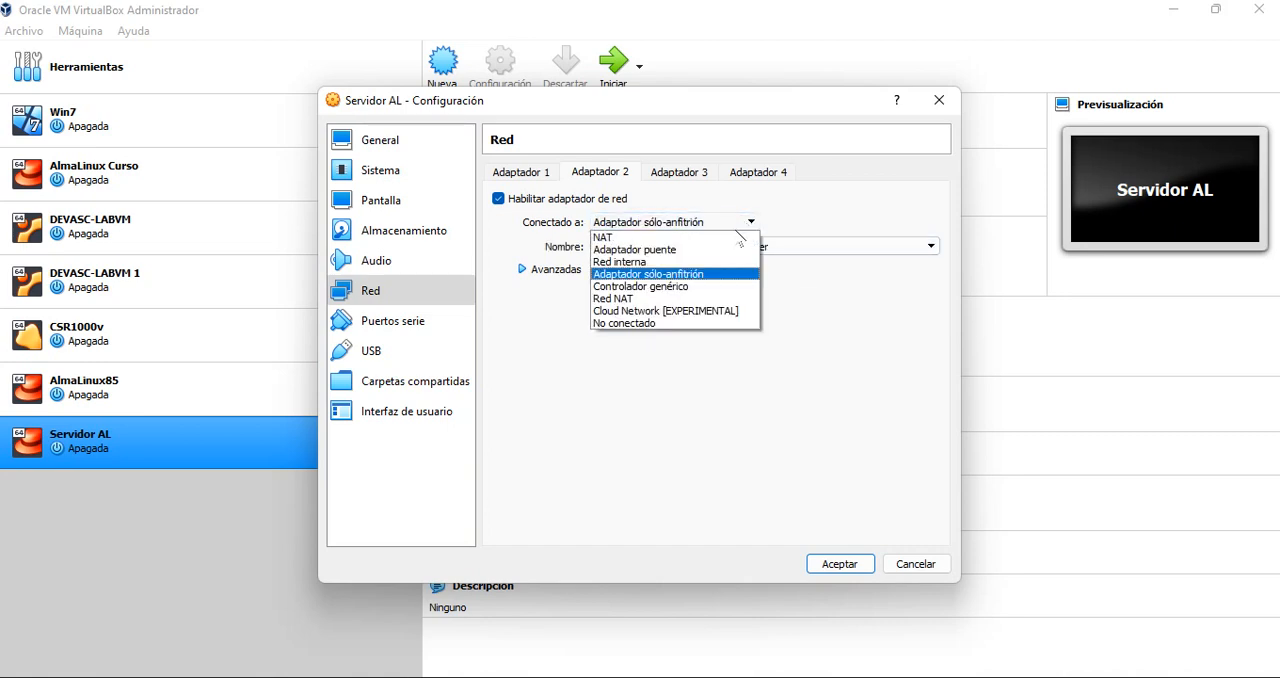
click(673, 261)
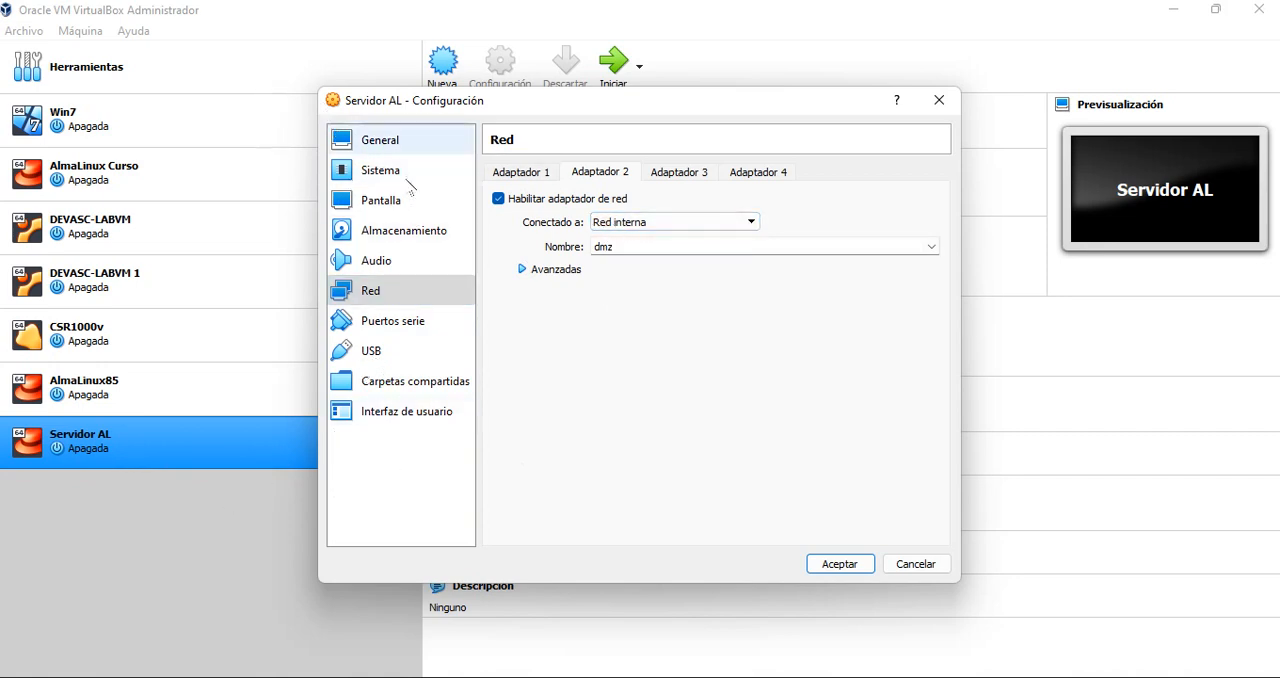
click(741, 223)
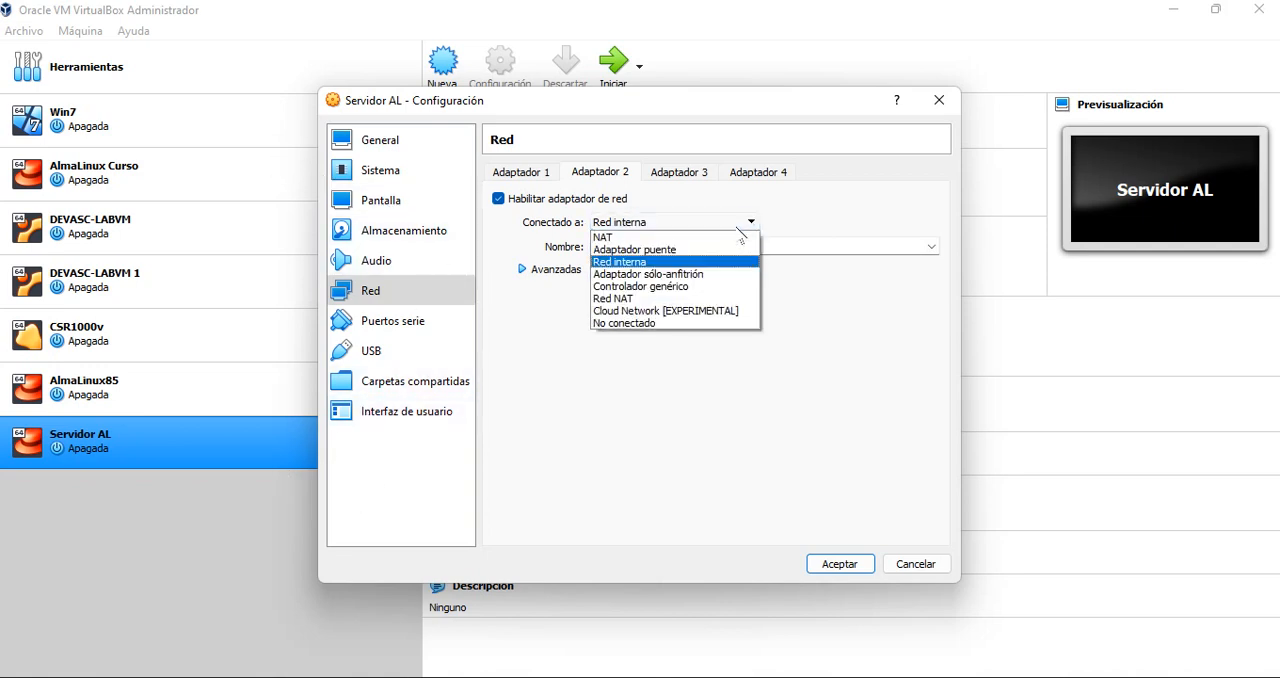
click(706, 275)
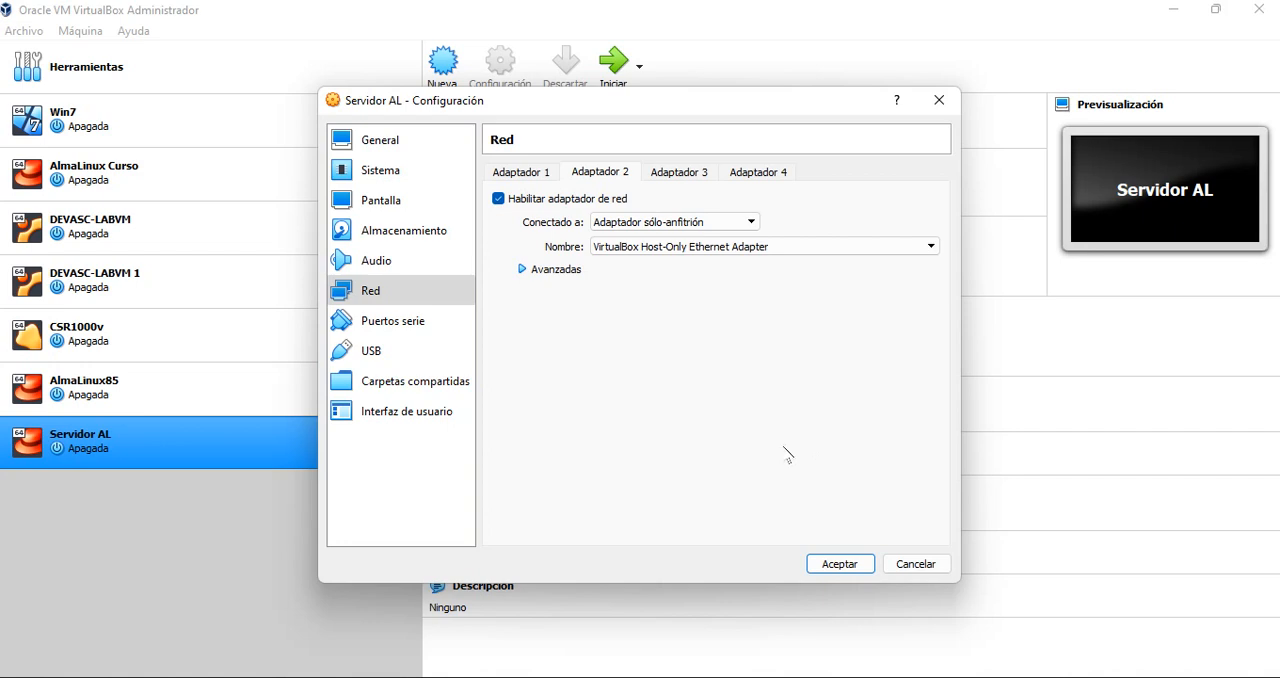
Check the settings of network adapters 3 and 4, and accept the machine's network configuration
click(689, 177)
click(757, 176)
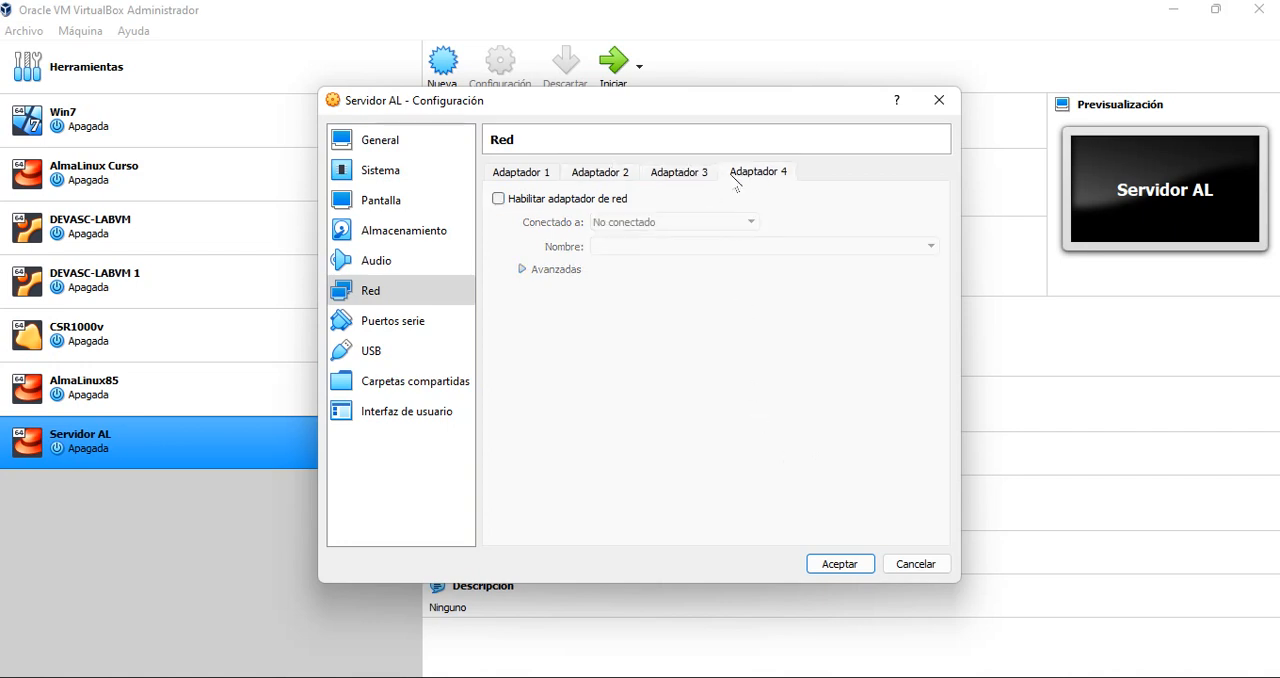
click(688, 178)
click(618, 176)
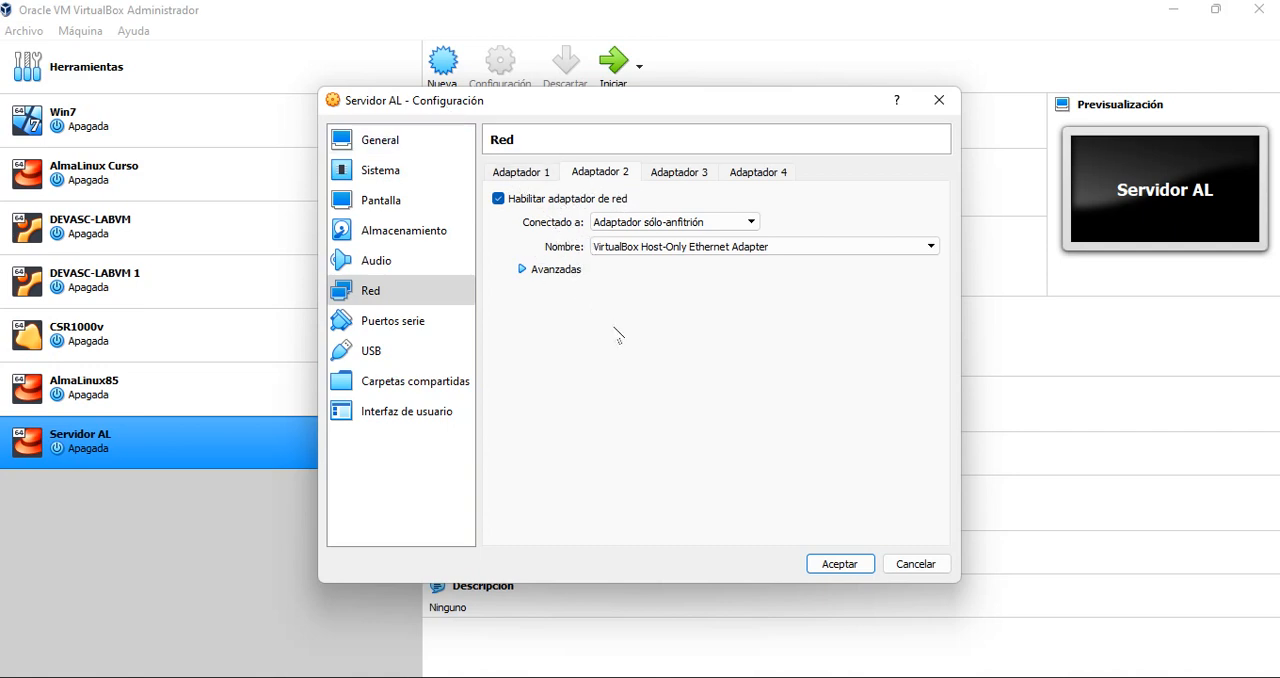
click(834, 563)
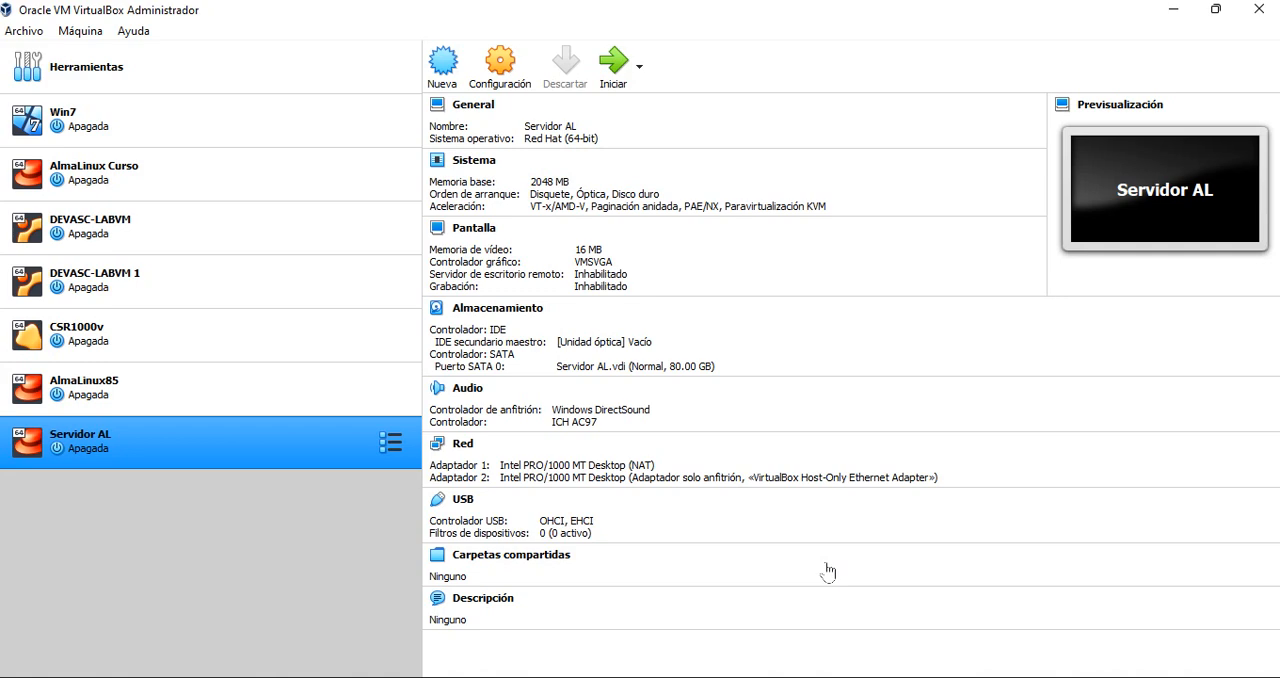
Start Servidor AL with AlmaLinux-8.5-x86_64-minimal.iso from the Descargas folder added as its startup disk
click(615, 63)
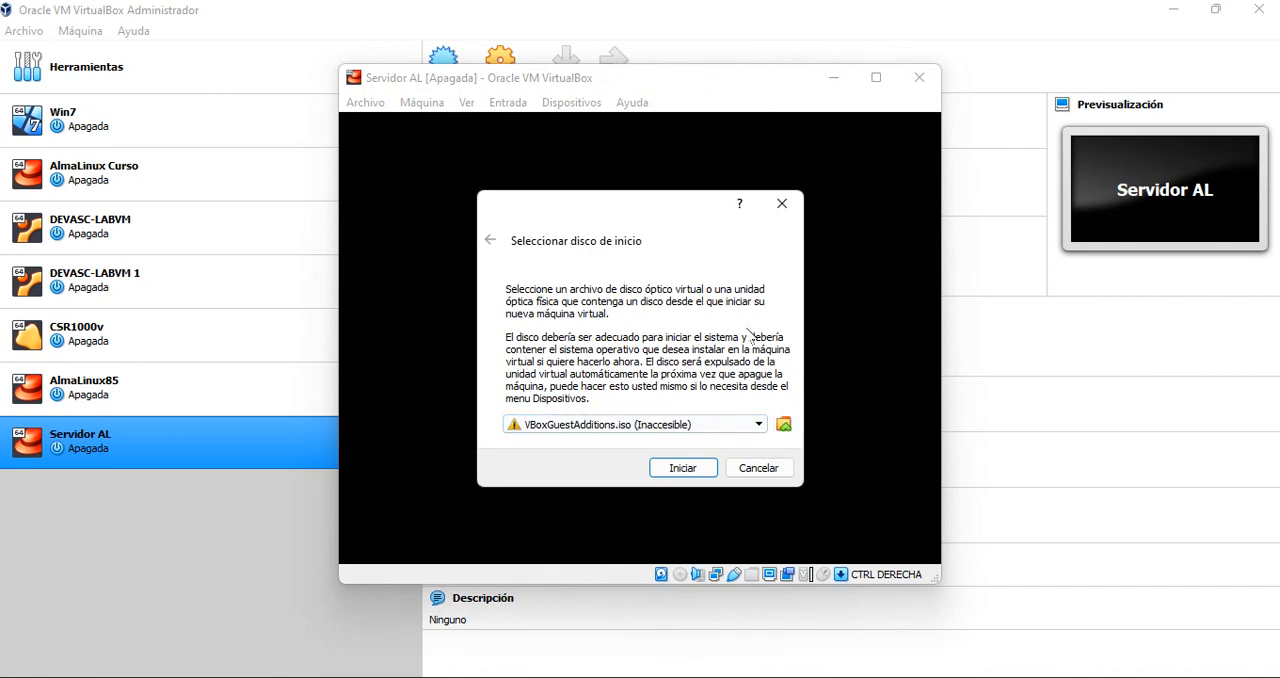
click(783, 424)
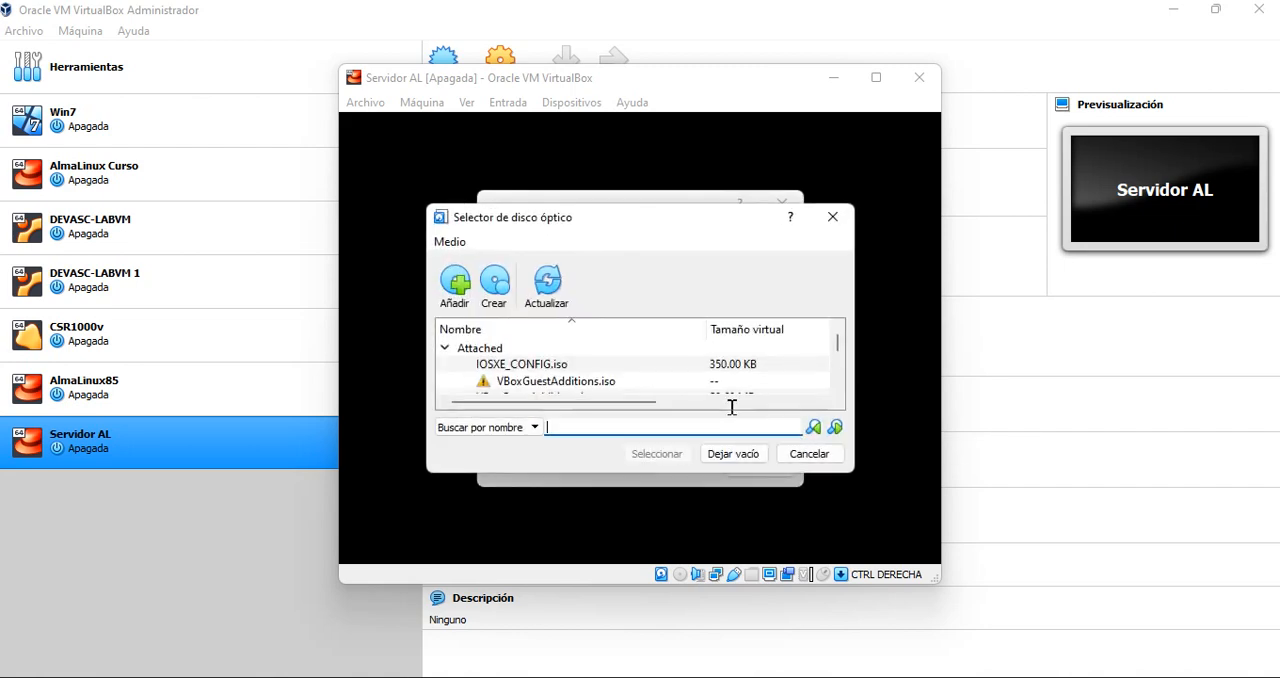
click(459, 289)
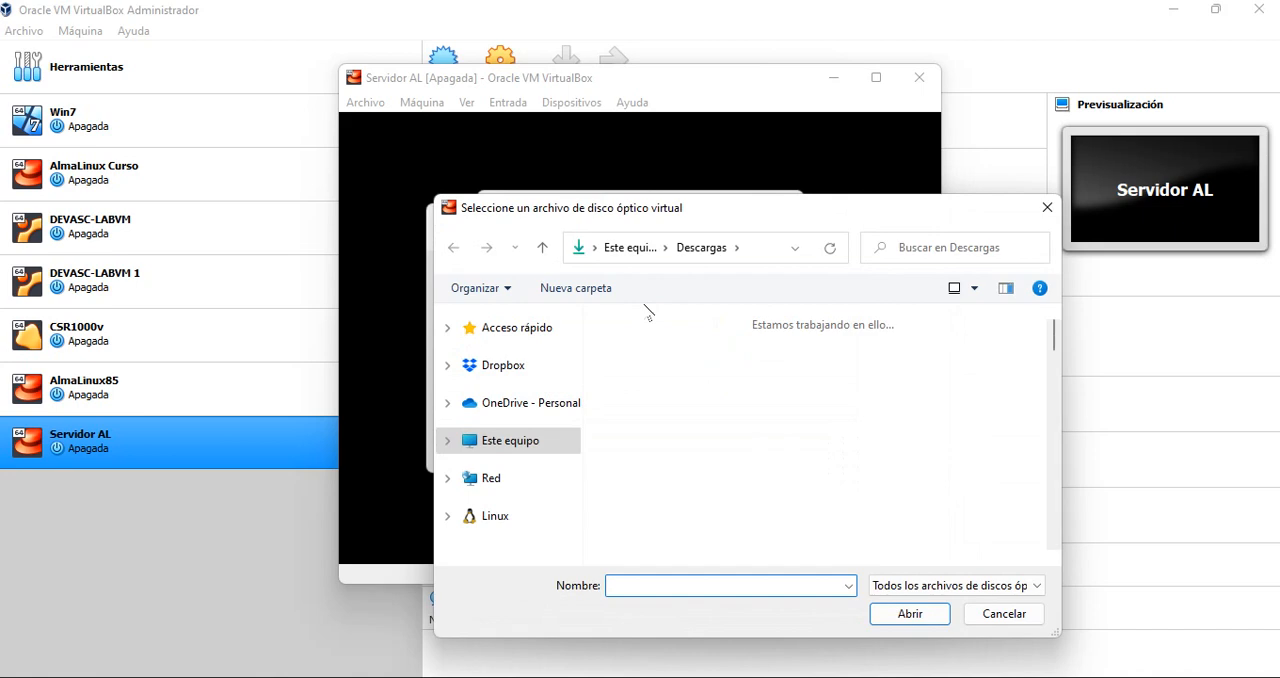
scroll(740, 420, down, 5)
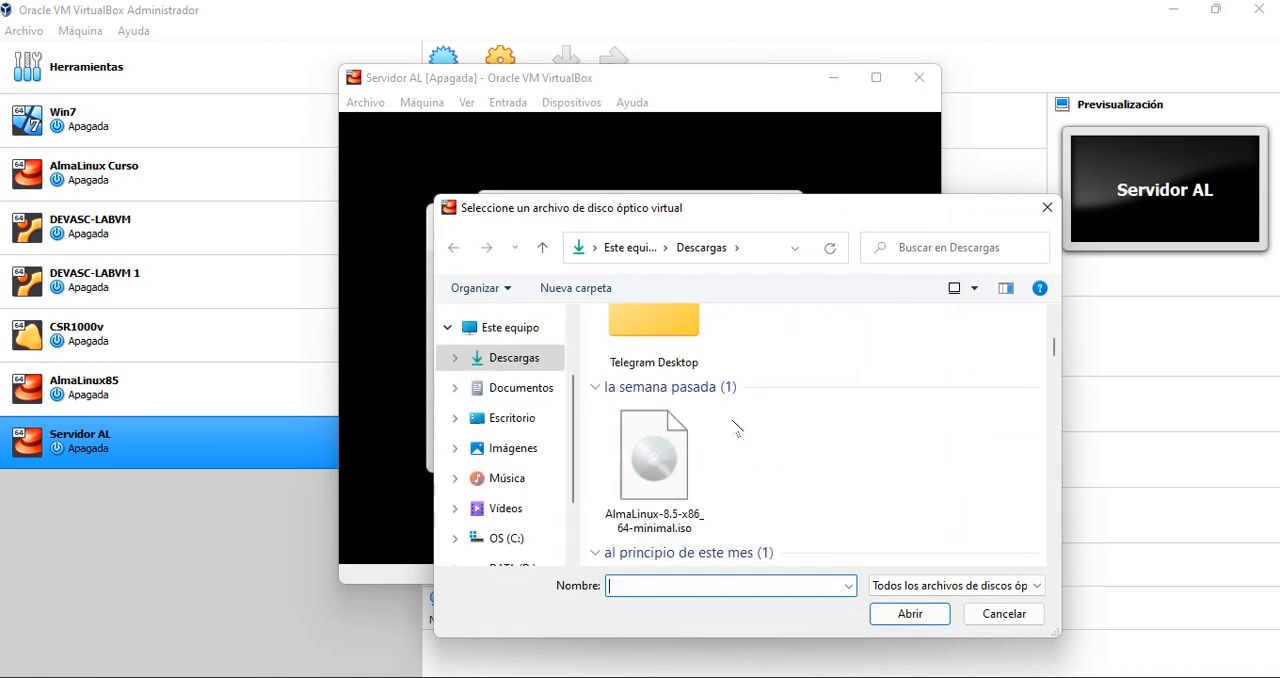
click(660, 465)
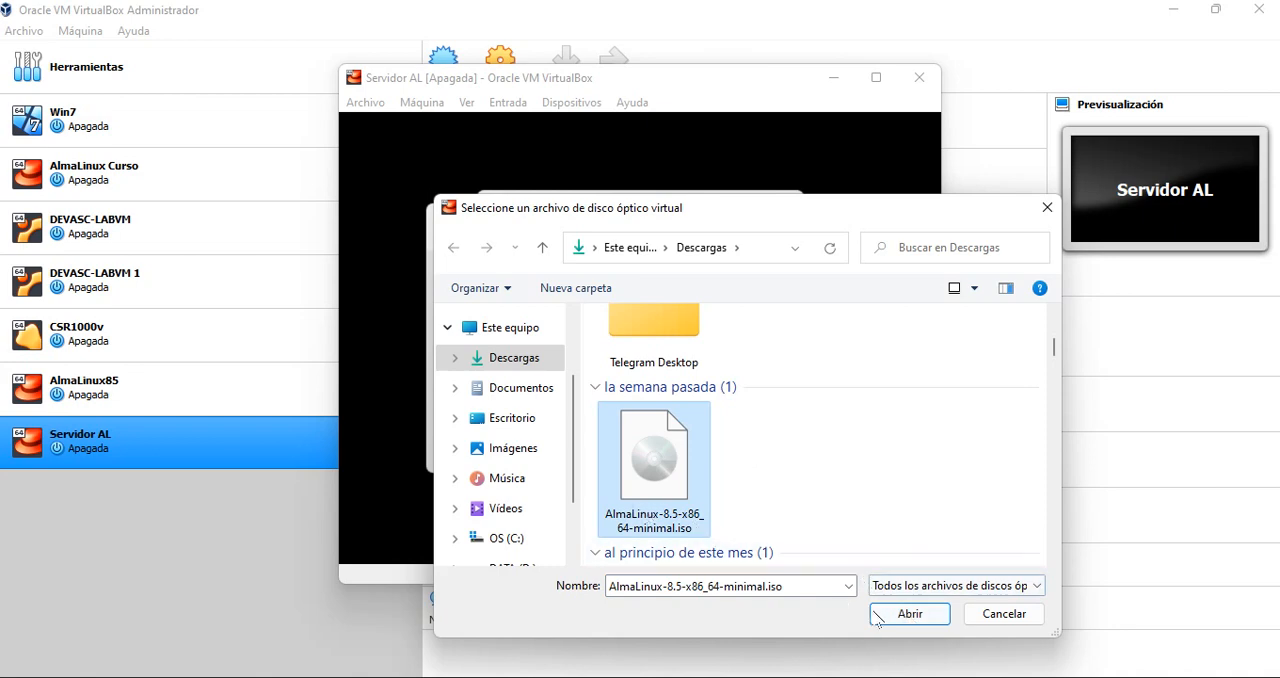
click(908, 614)
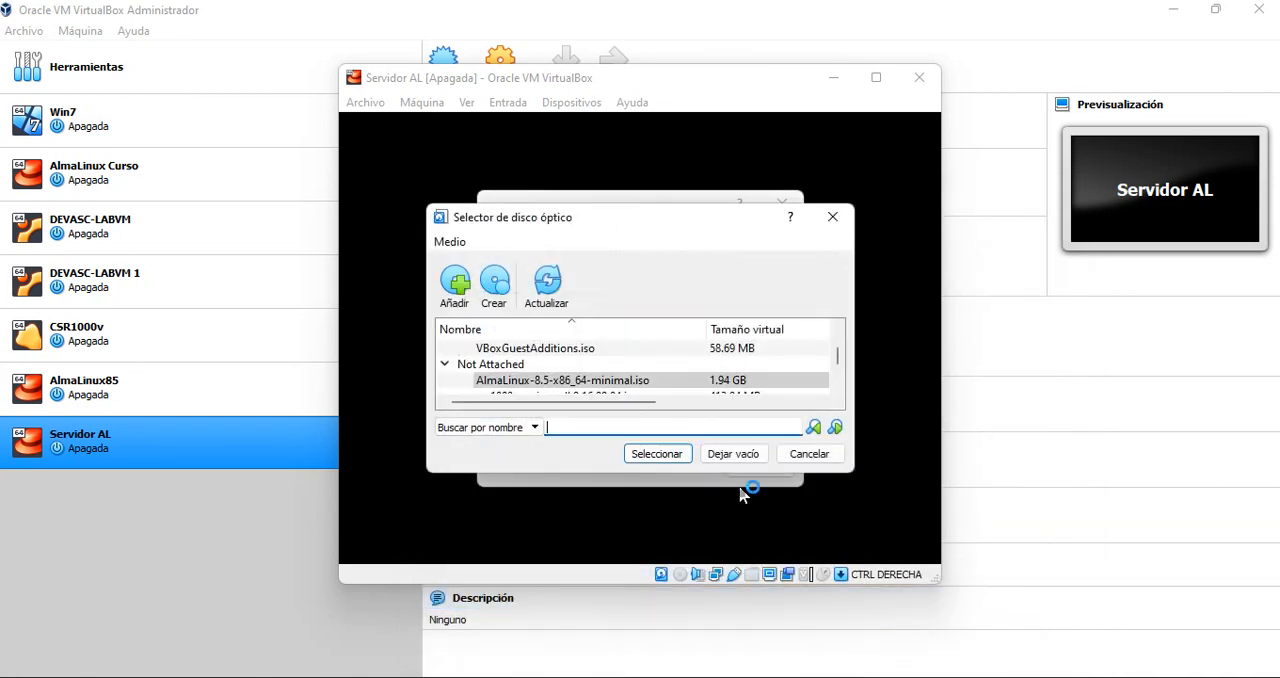
click(668, 455)
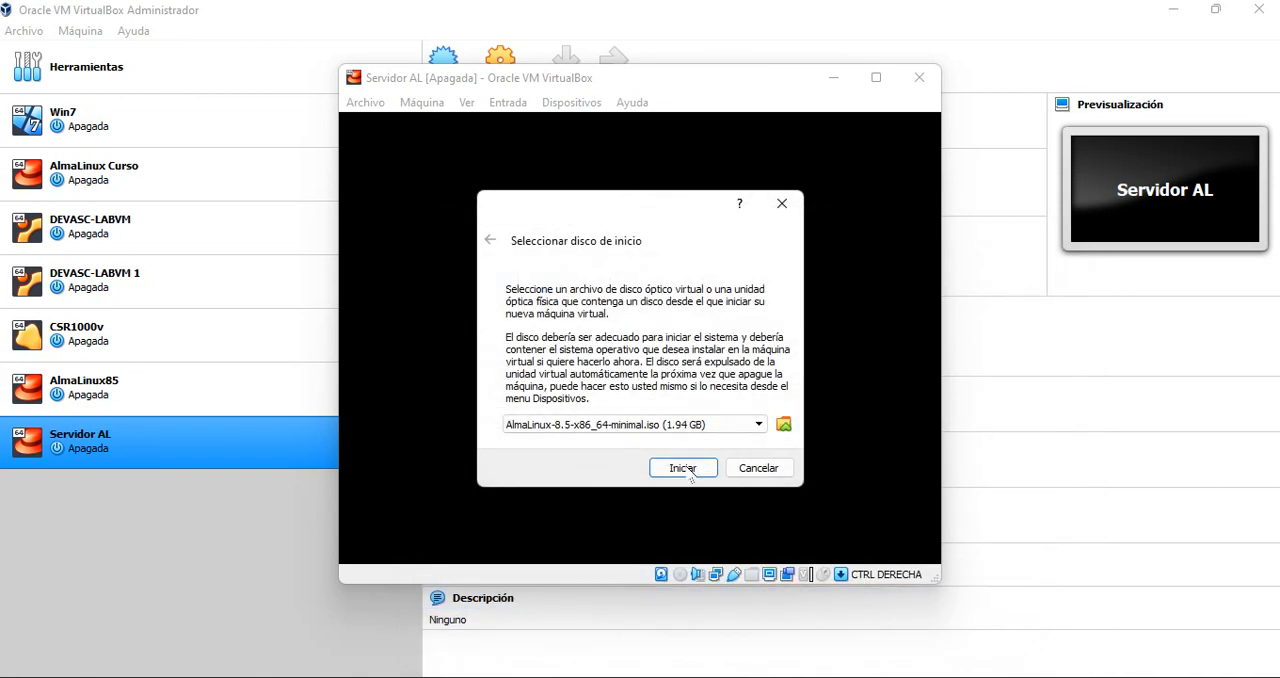
click(686, 472)
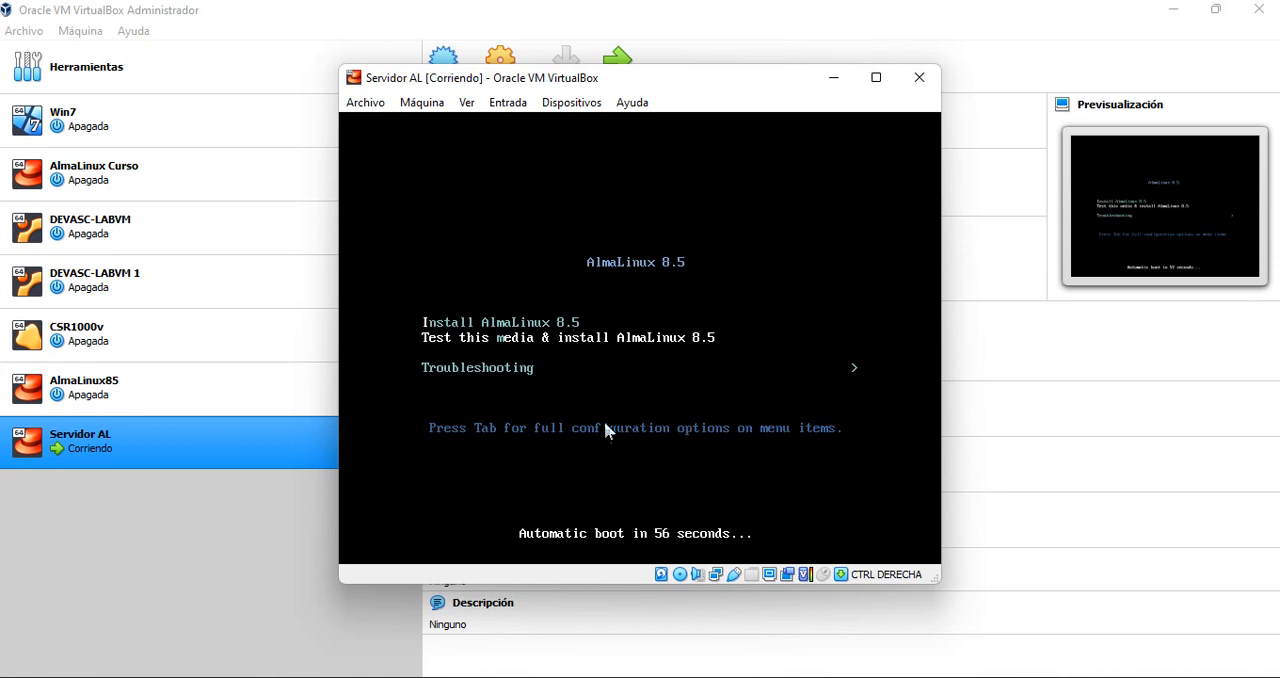
Boot the Install AlmaLinux 8.5 entry of the boot menu, without testing the media
key(Up)
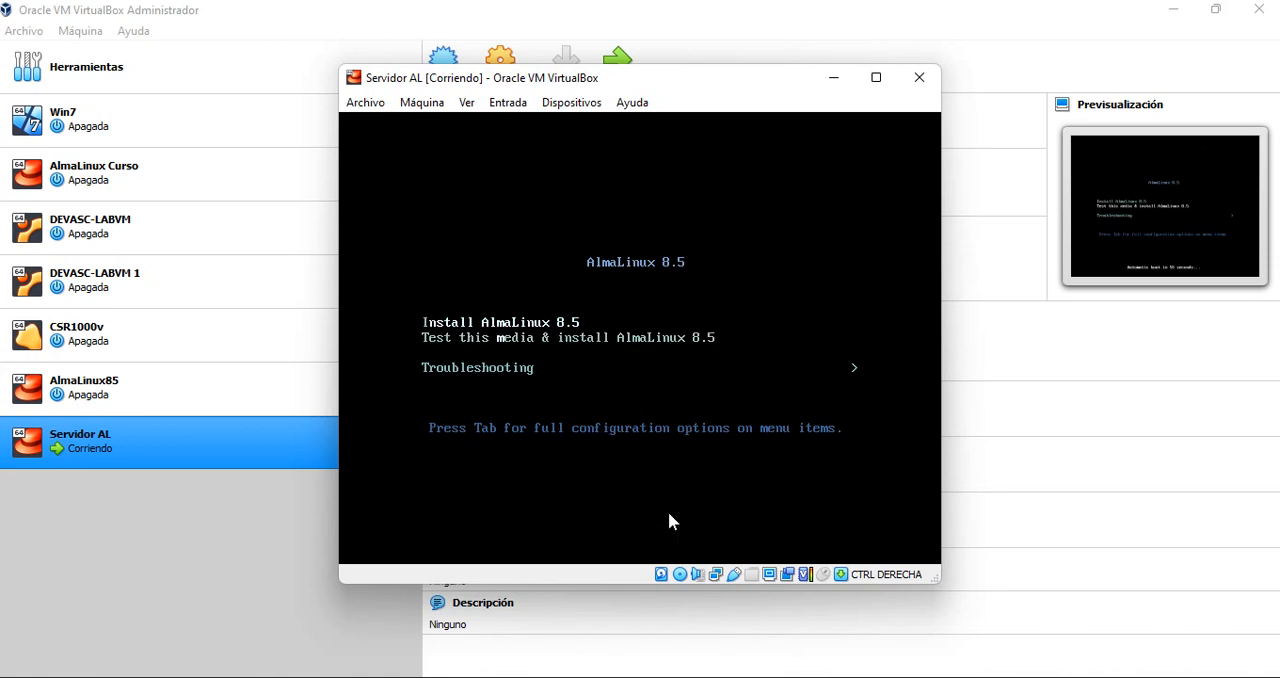
key(Down)
key(Down)
key(Up)
key(Down)
key(Up)
key(Up)
key(Return)
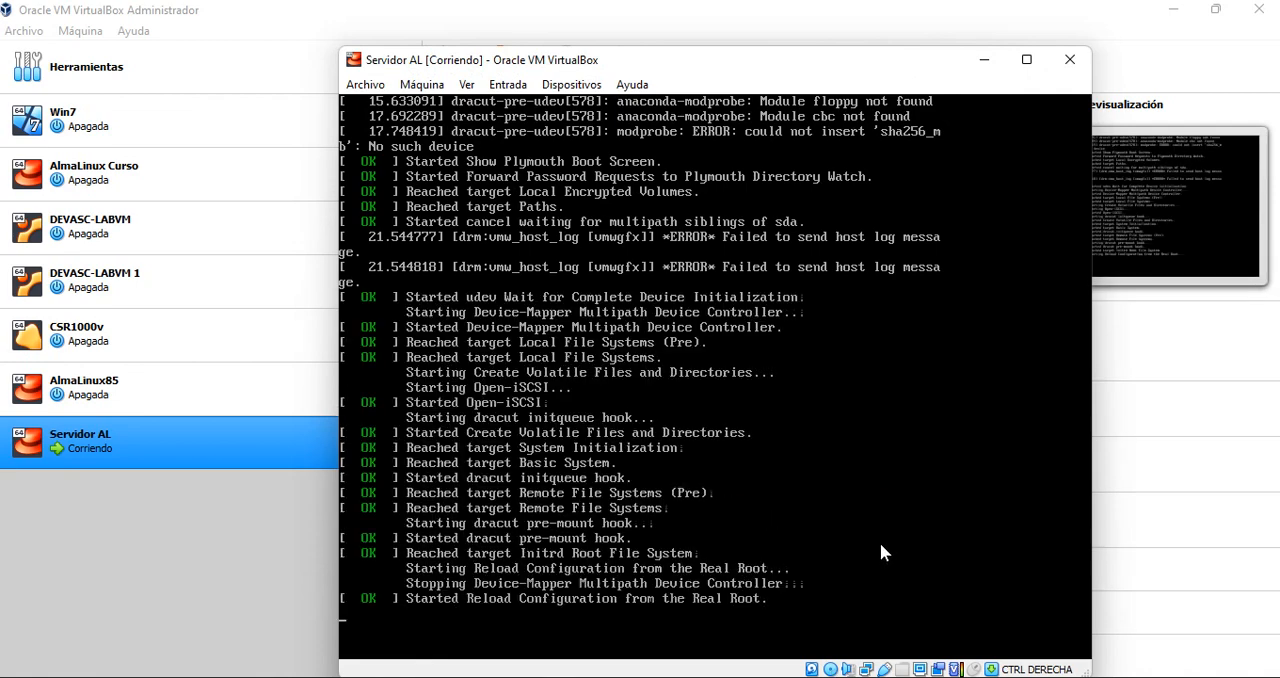
click(876, 677)
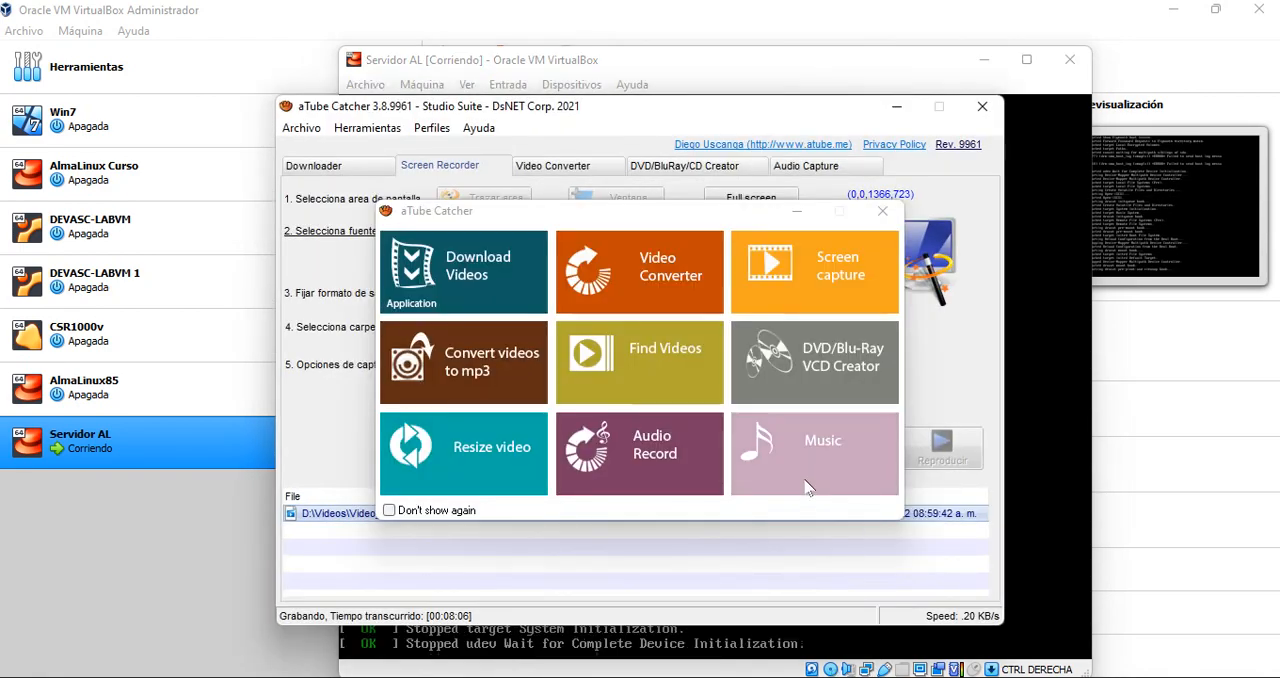
click(884, 206)
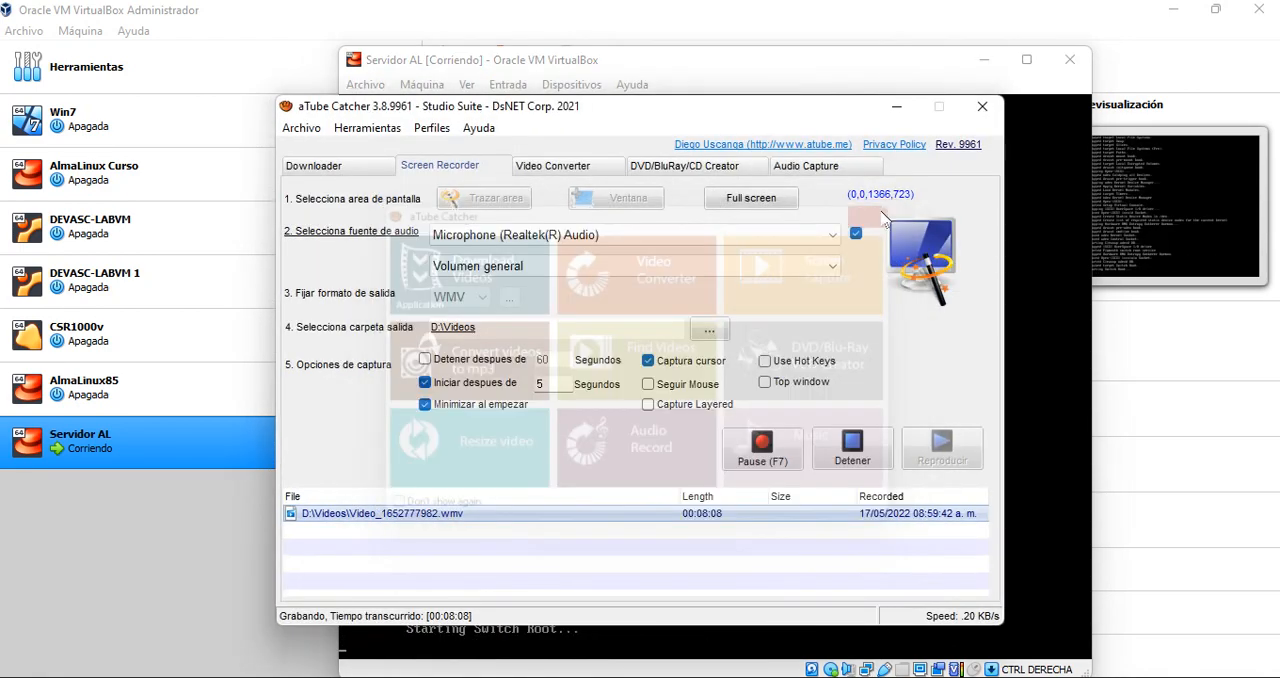